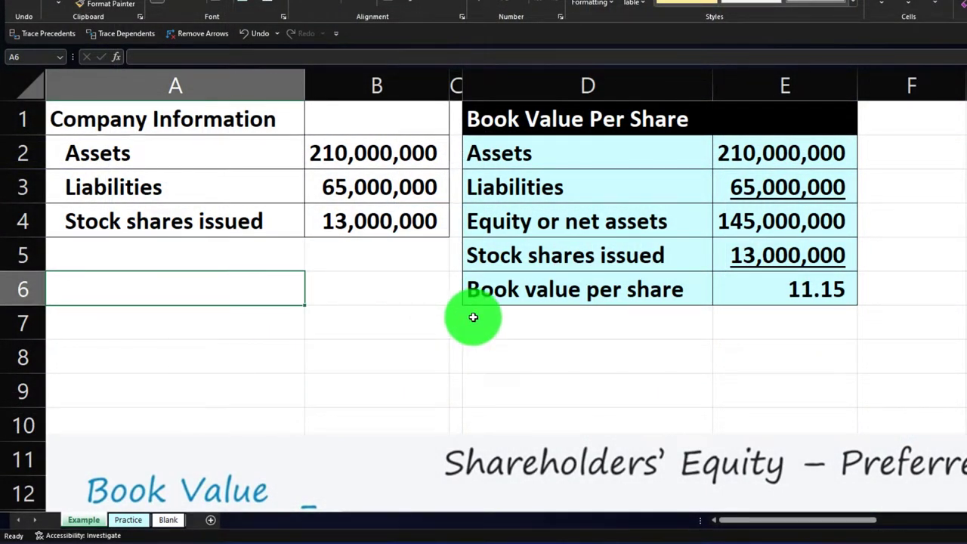
Look over the Practice sheet's empty Book Value Per Share table and switch to the Blank sheet.
click(134, 520)
click(532, 263)
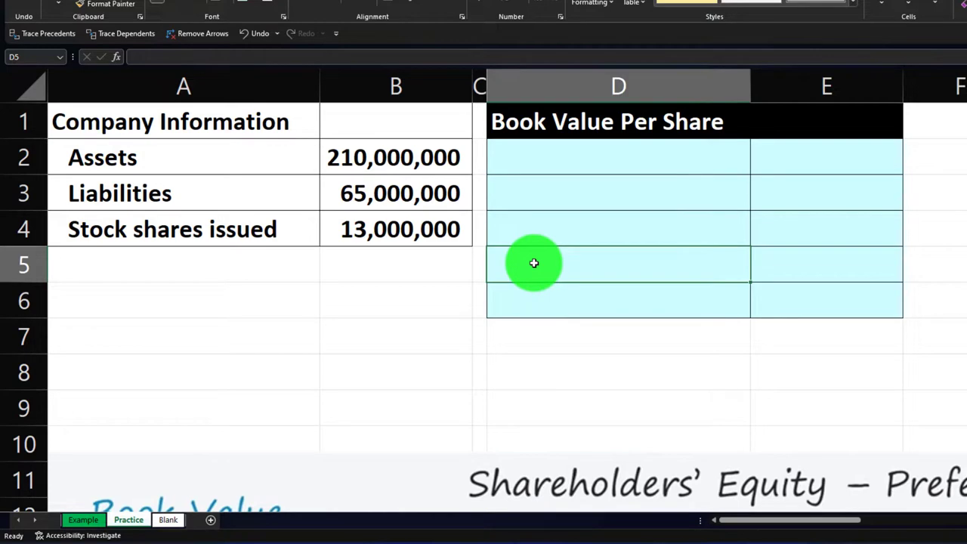
click(168, 519)
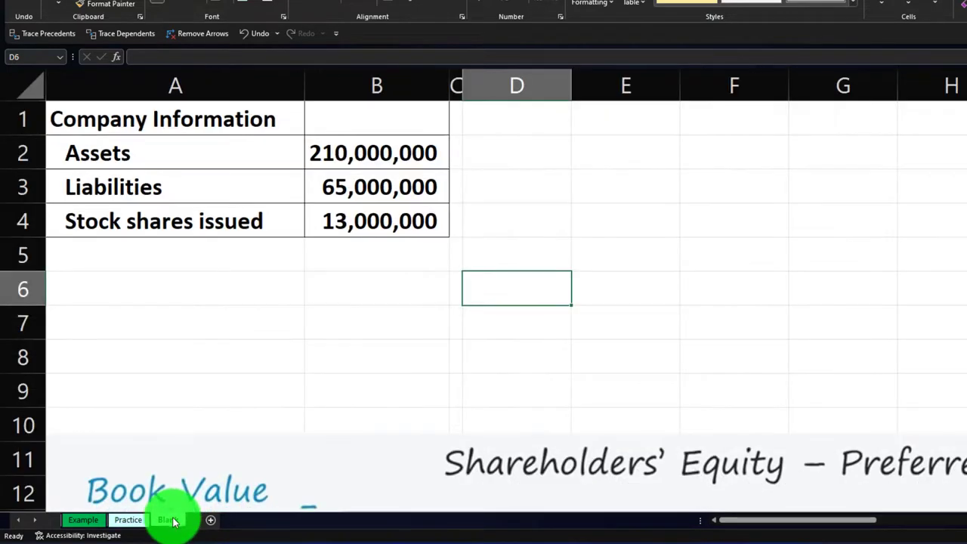
click(422, 334)
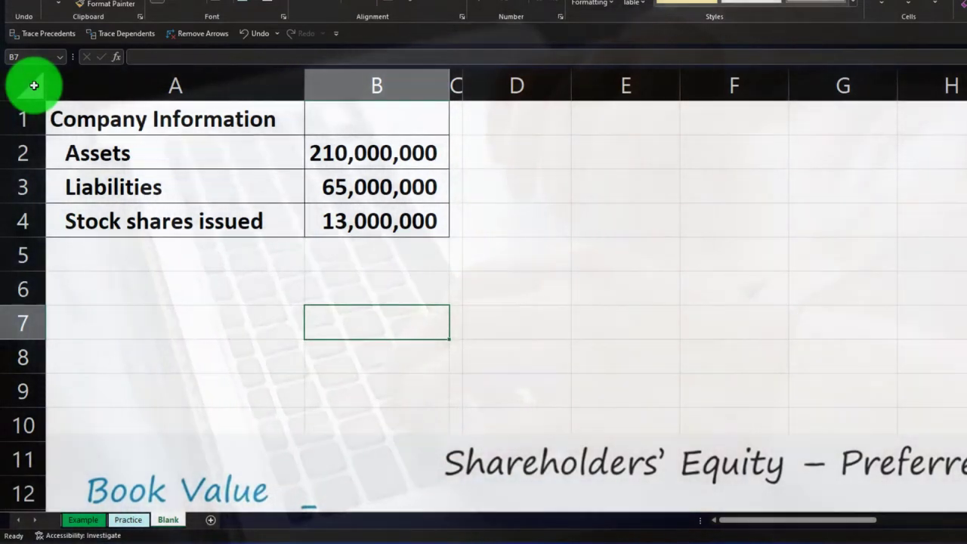
click(34, 85)
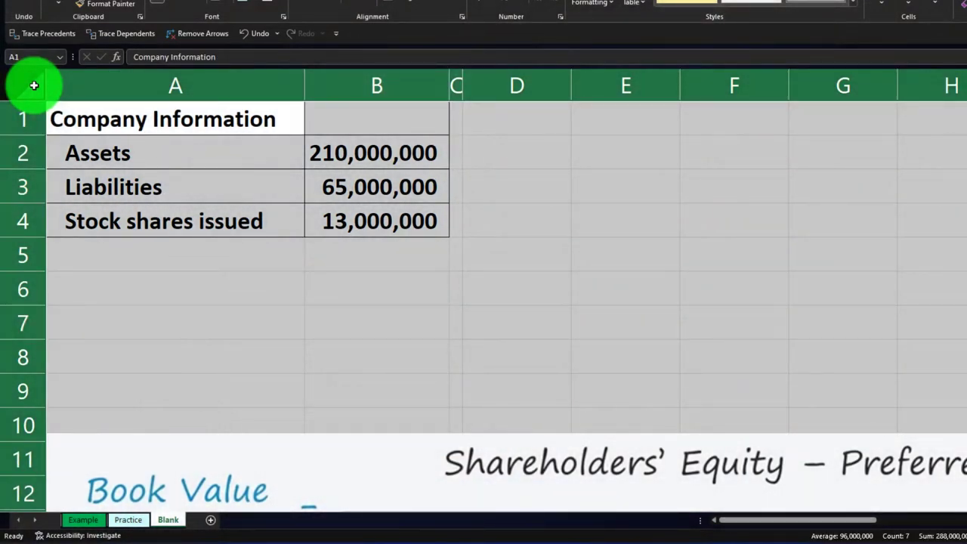
right_click(567, 201)
key(Escape)
right_click(559, 207)
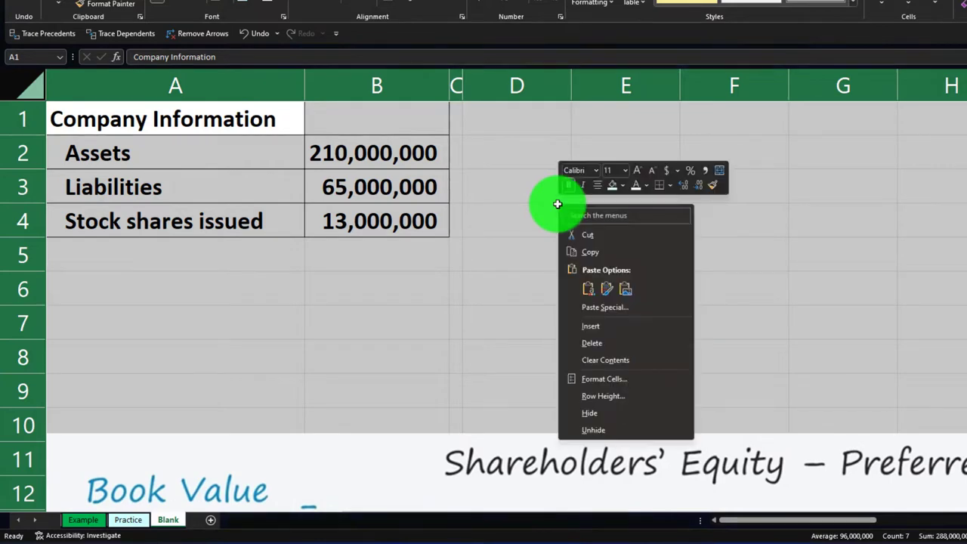
click(606, 382)
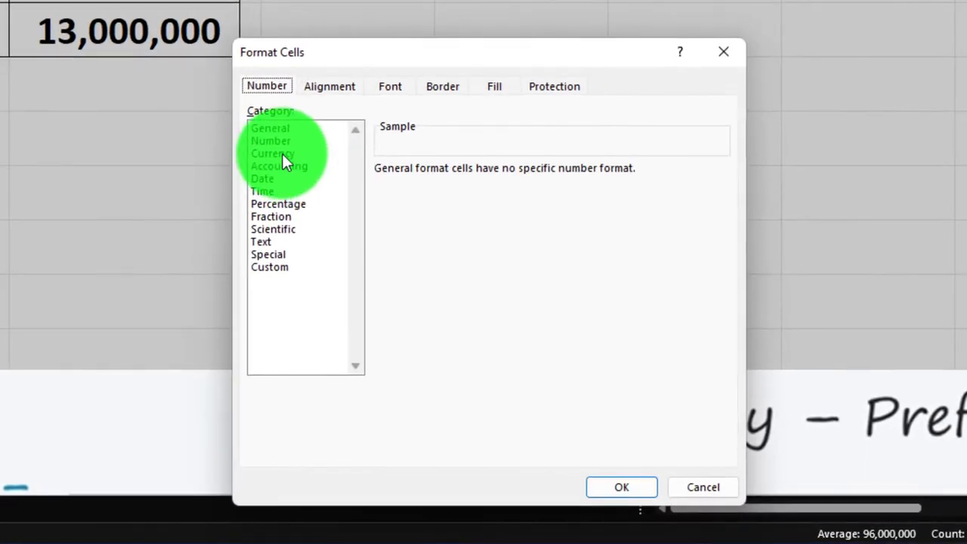
click(476, 299)
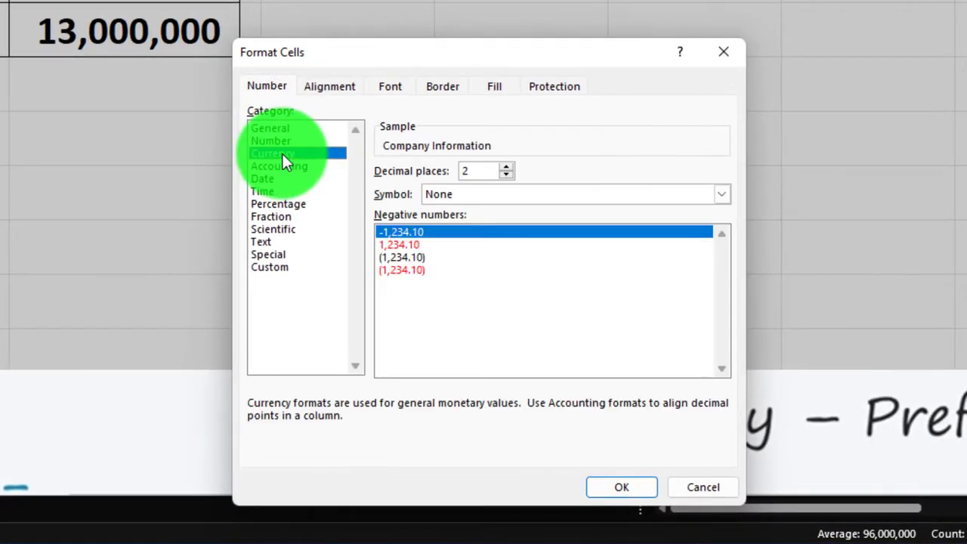
click(394, 270)
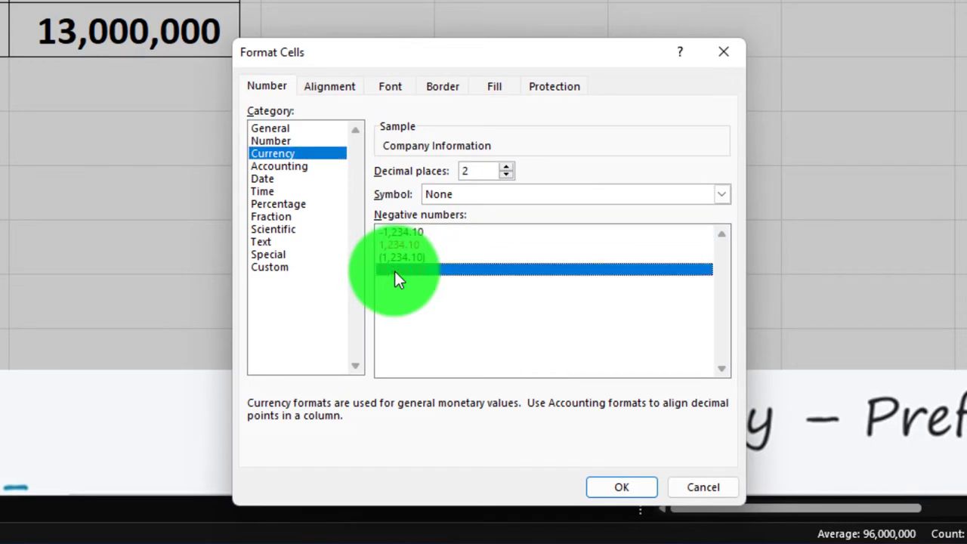
click(493, 196)
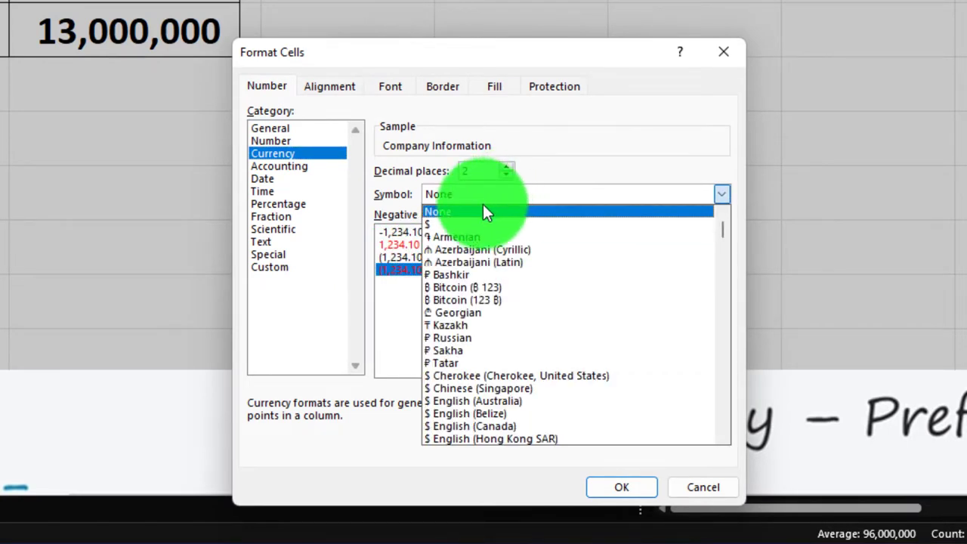
click(475, 211)
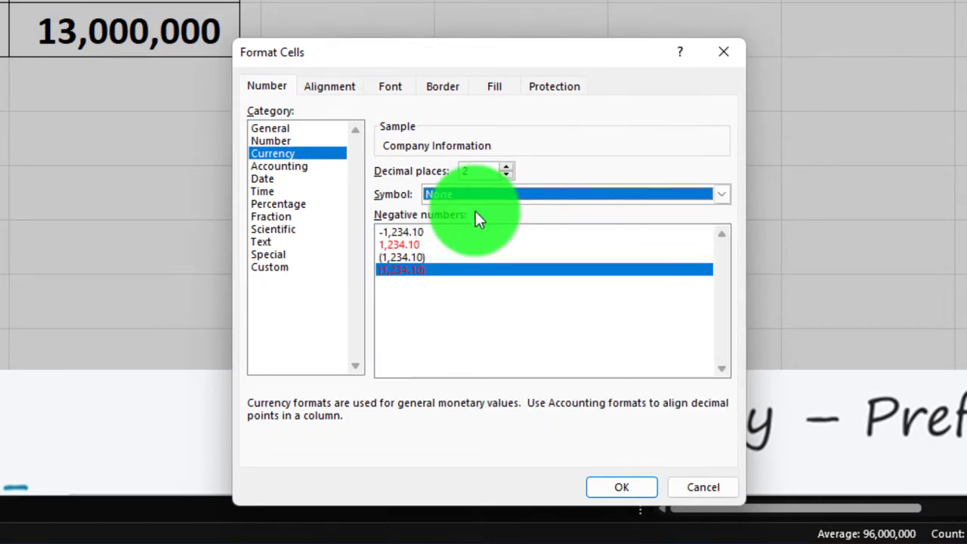
click(502, 176)
click(502, 176)
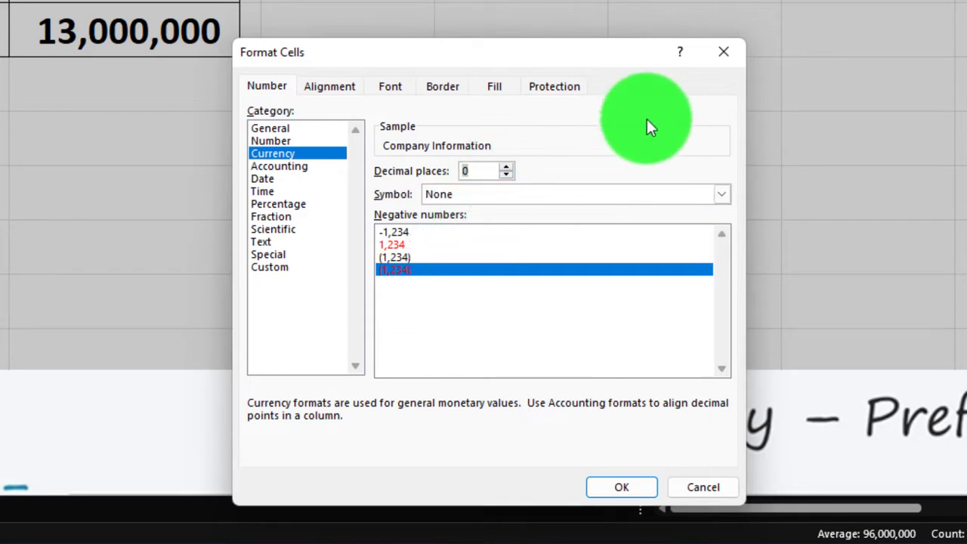
click(725, 61)
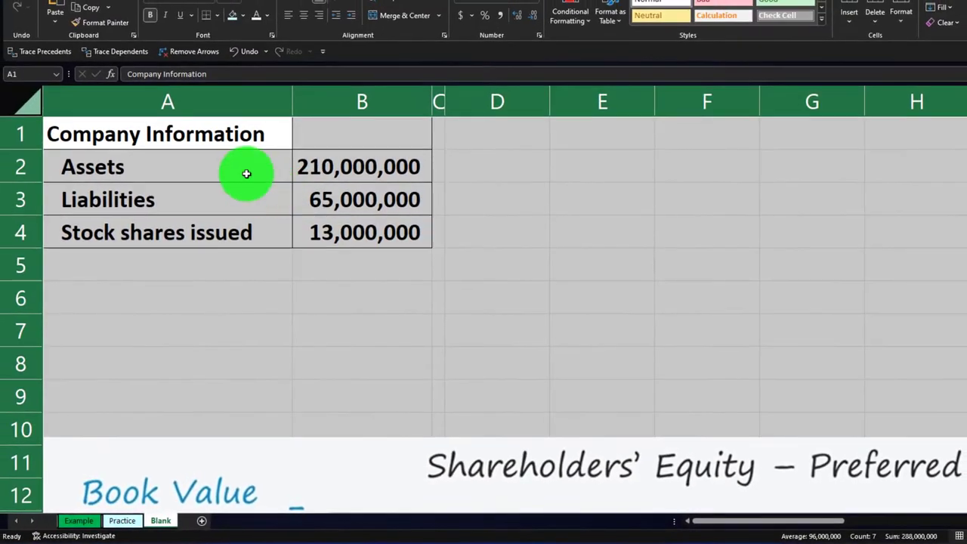
Examine the book value per share formula picture below the data and the narrow spacer column C.
click(162, 106)
scroll(247, 173, down, 2)
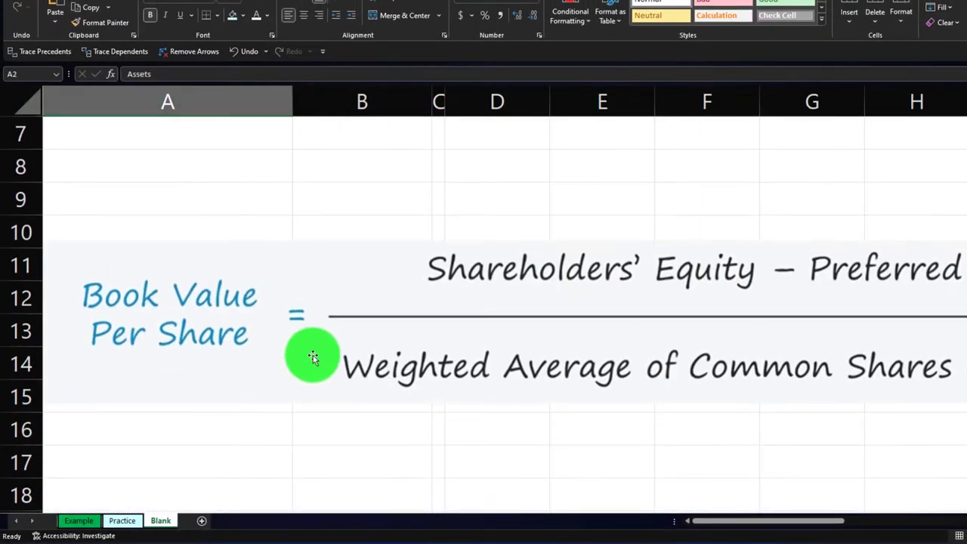
click(312, 355)
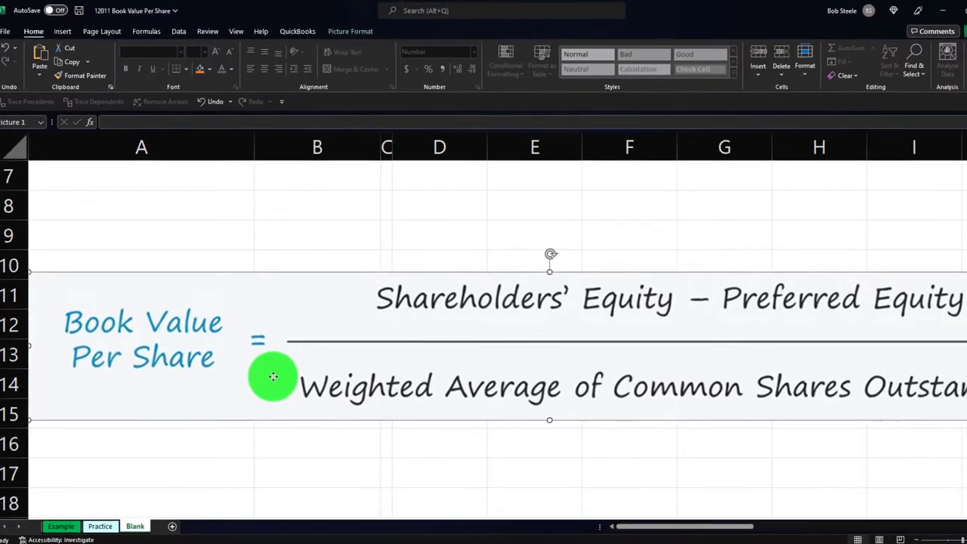
scroll(313, 355, up, 2)
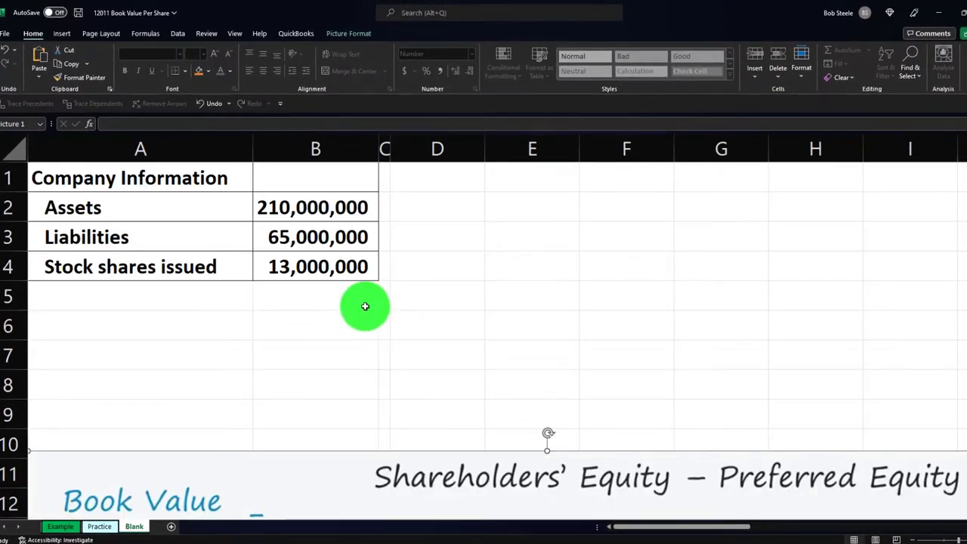
click(386, 151)
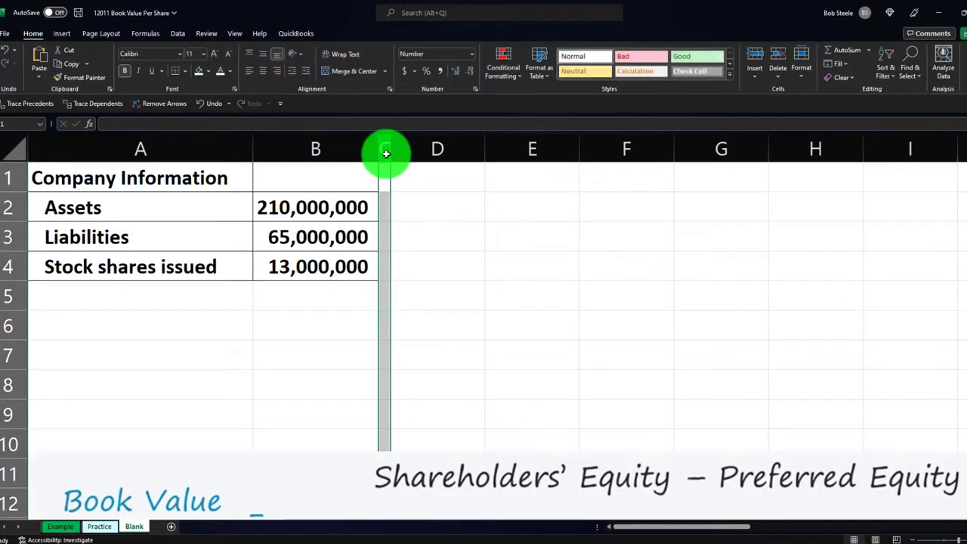
click(439, 183)
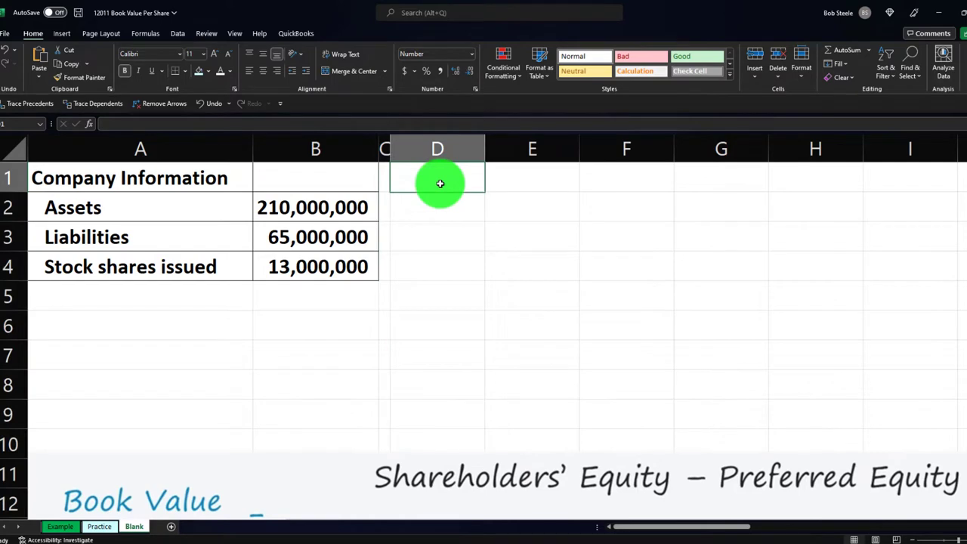
Review the Assets, Liabilities and Stock shares issued rows and compare them with the book value per share formula picture.
key(Left)
key(Left)
key(Left)
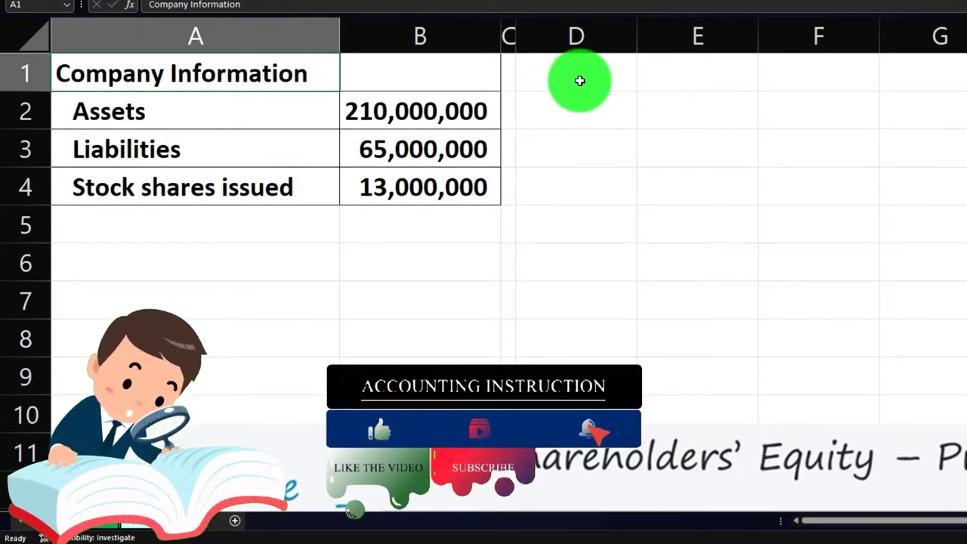
key(Down)
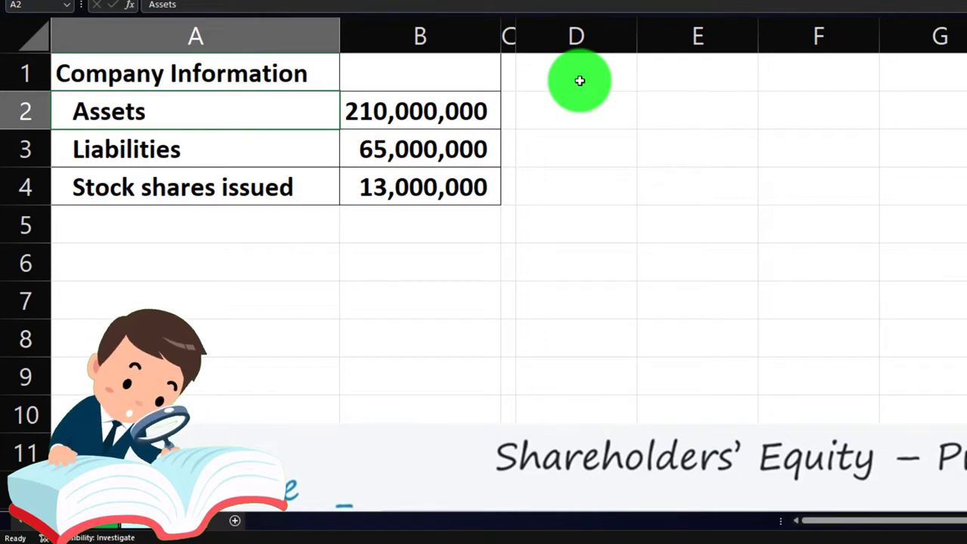
key(Down)
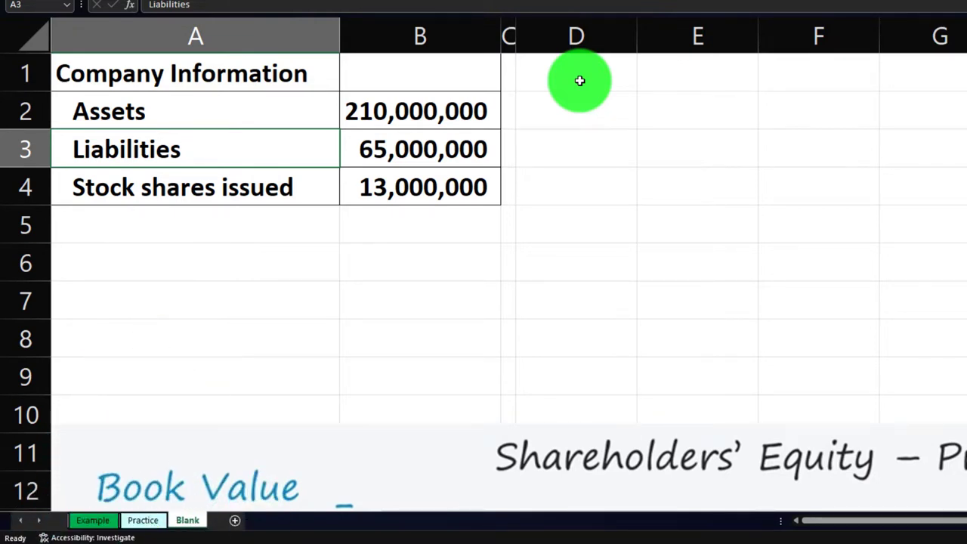
key(Down)
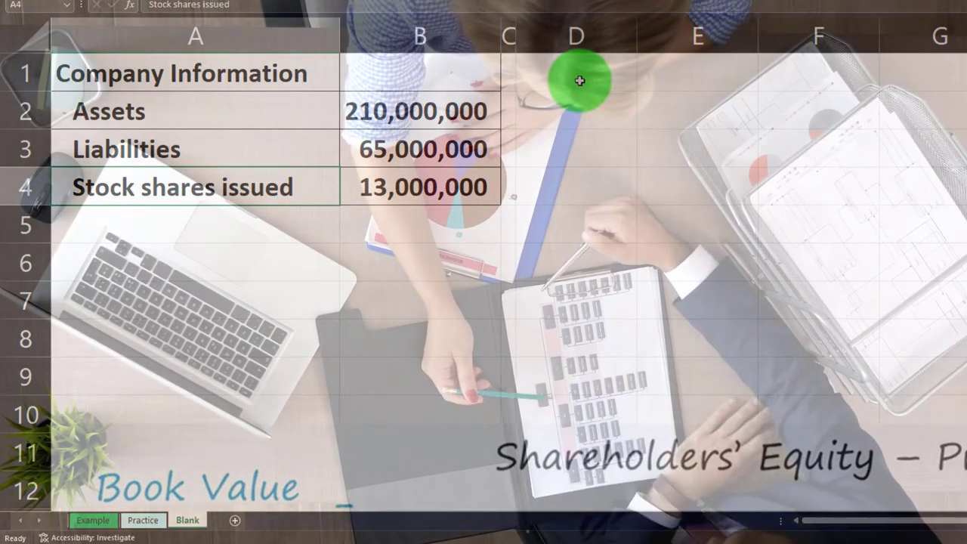
scroll(653, 254, down, 2)
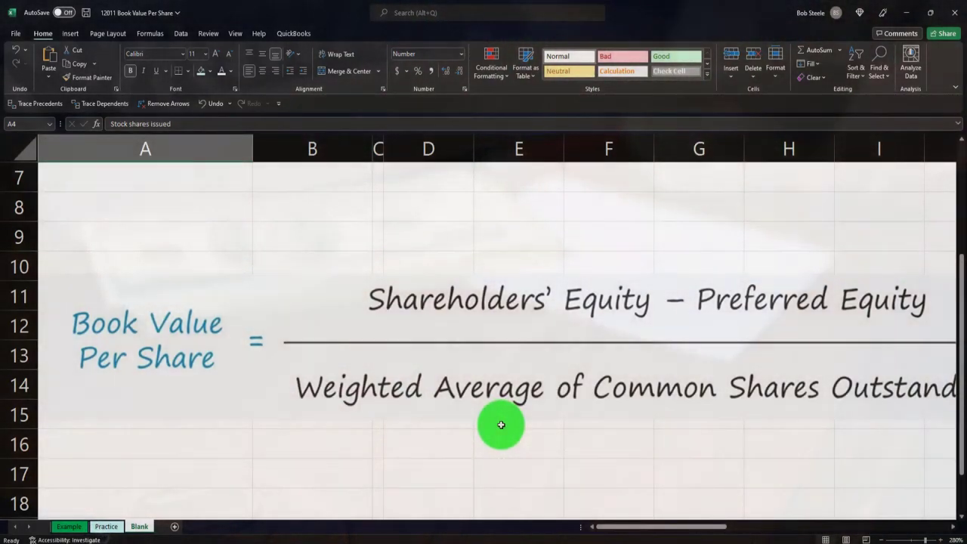
scroll(501, 424, up, 2)
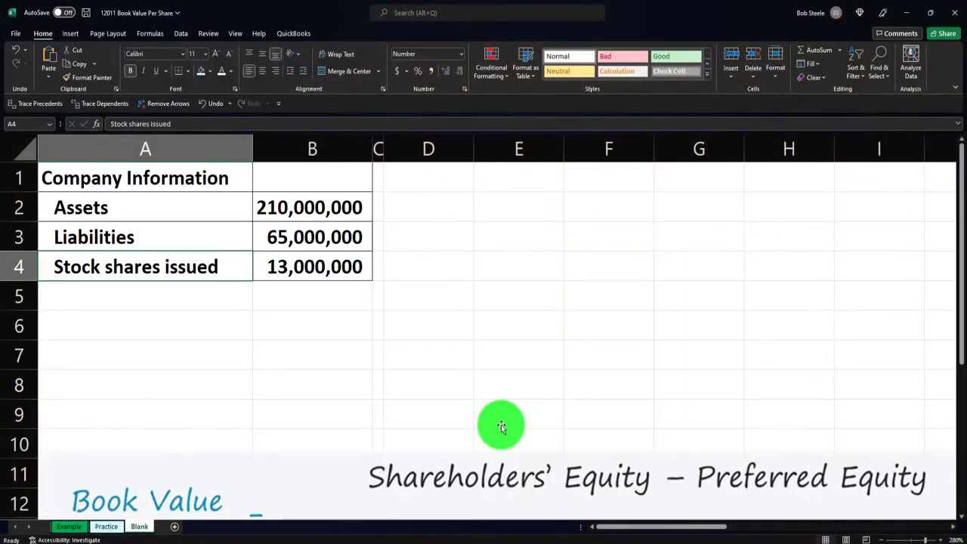
click(330, 270)
scroll(367, 304, down, 2)
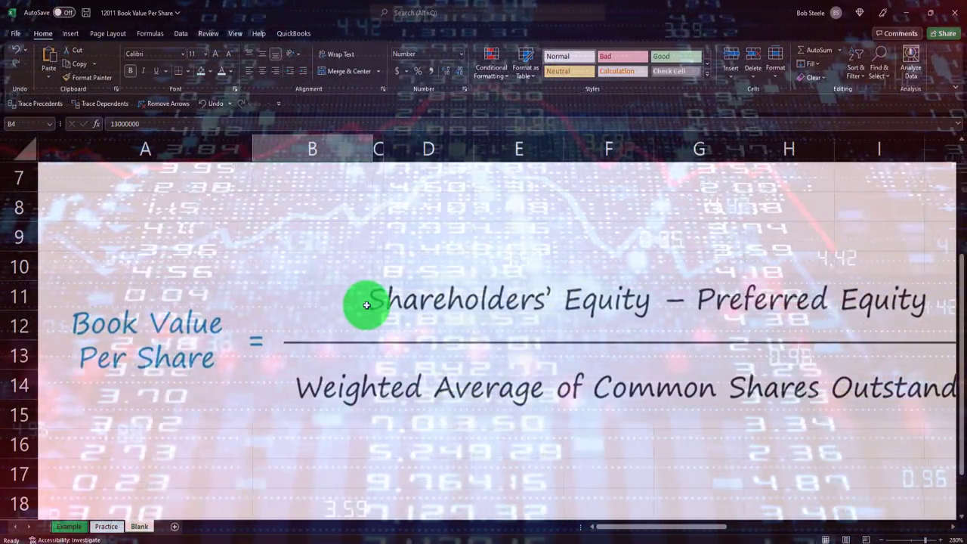
scroll(365, 306, up, 2)
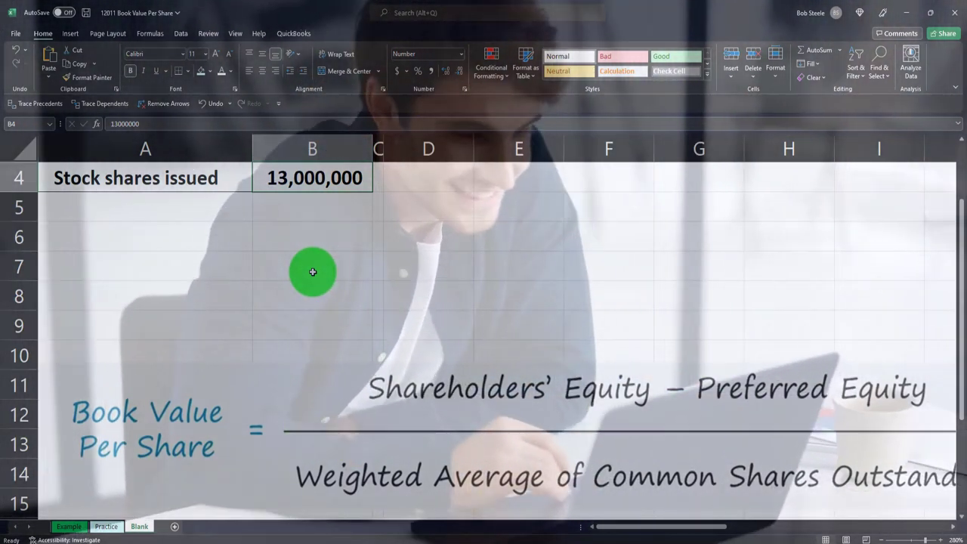
scroll(312, 272, up, 1)
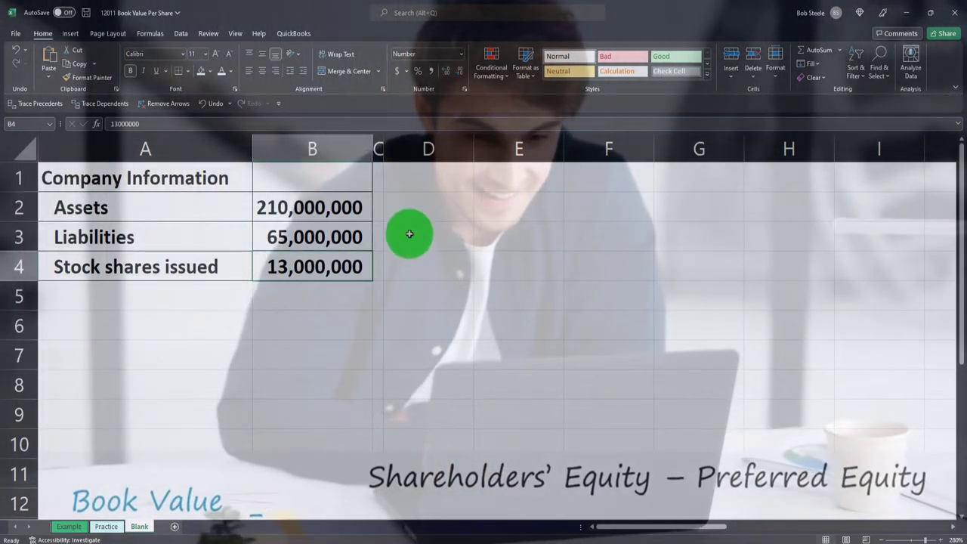
Enter the heading "Book Value Per Share" in D1 and widen column D to fit it.
click(425, 175)
text(Bo)
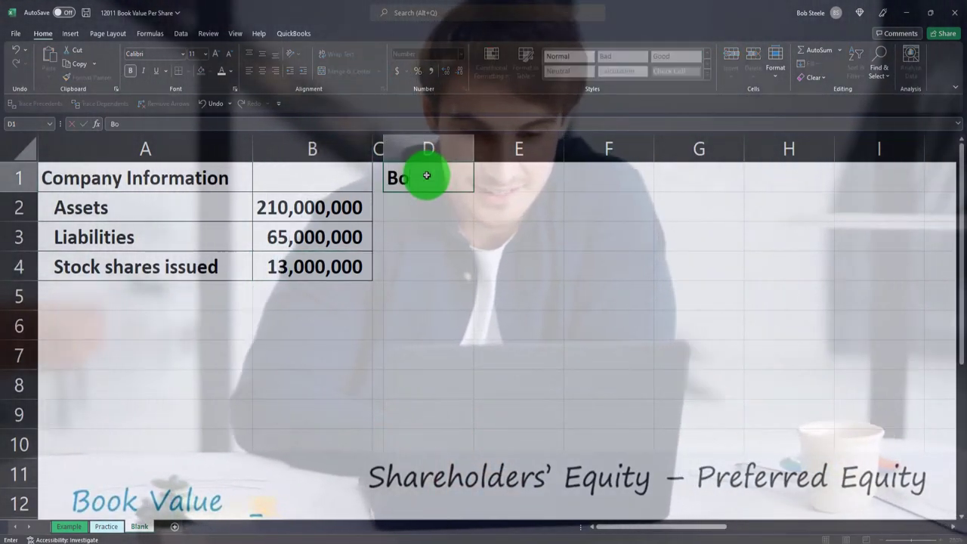
text(ok Value Per Share)
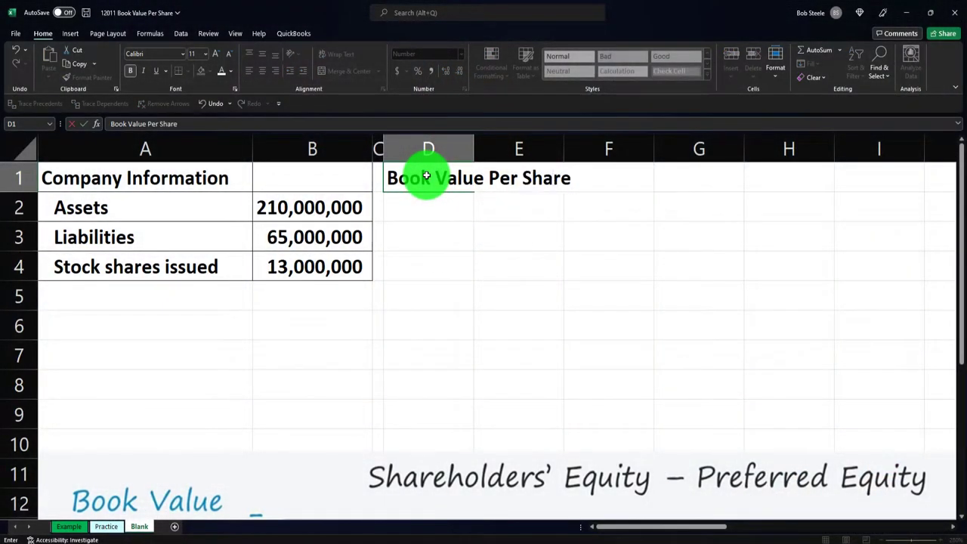
key(Return)
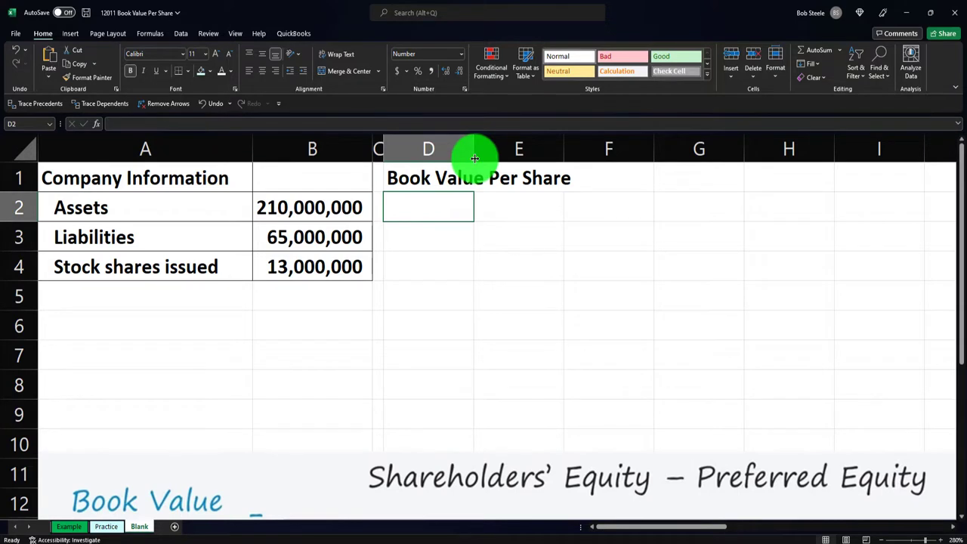
drag(474, 158, 595, 158)
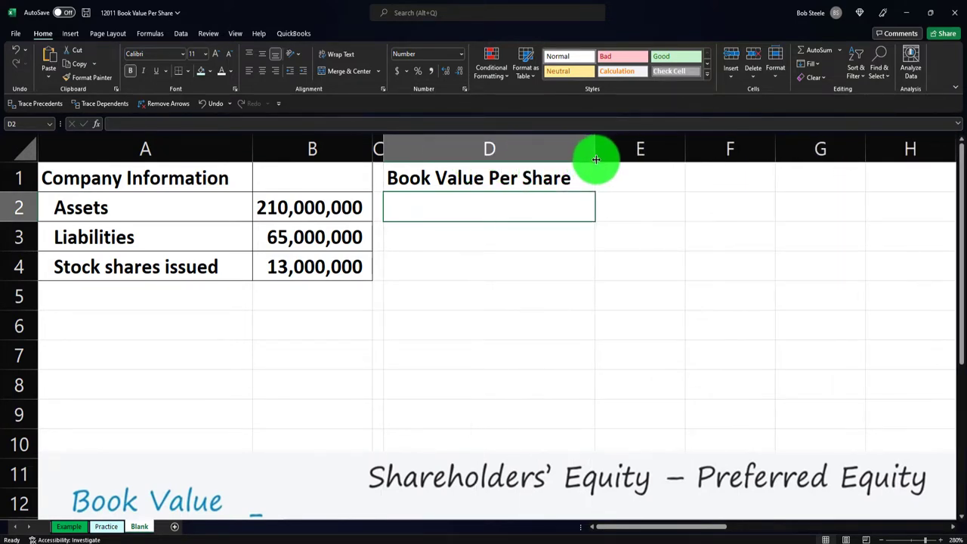
Format the heading cells D1:E1 with a black fill and white font.
drag(546, 177, 621, 176)
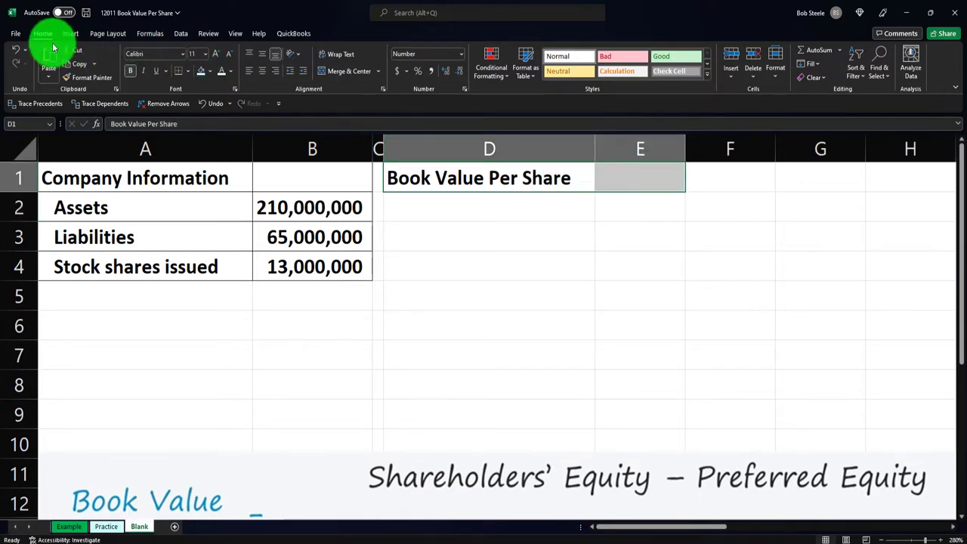
click(210, 71)
click(210, 97)
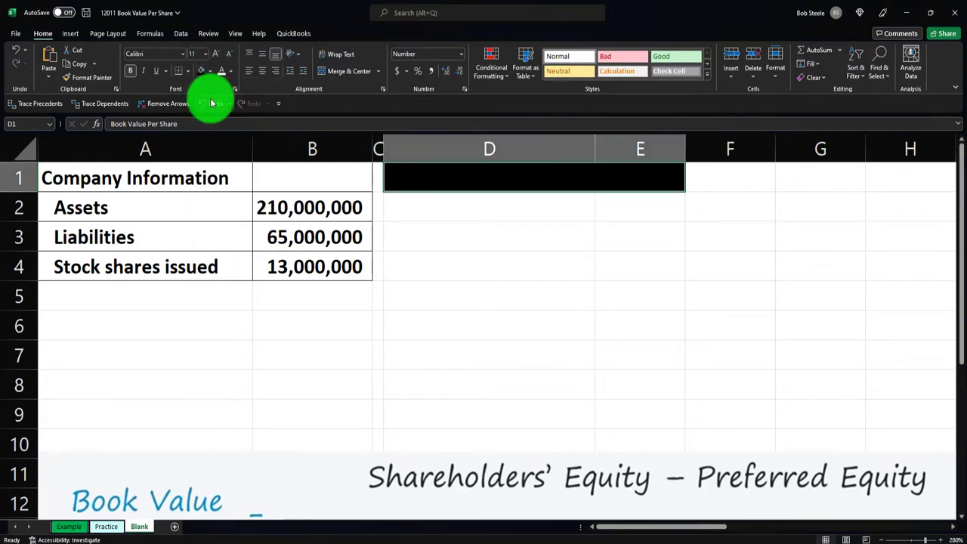
click(219, 73)
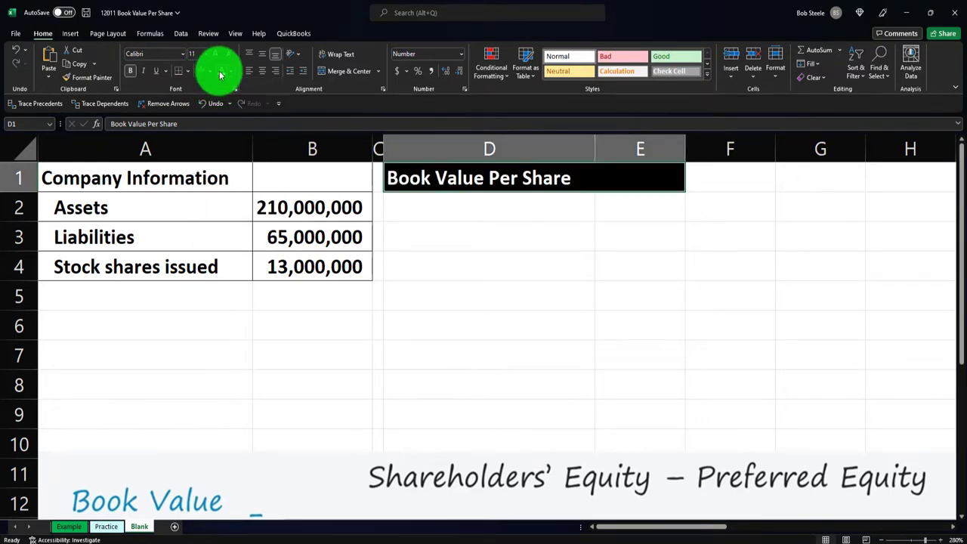
Link the Assets row into the calculation with =A2 in D2 and =B2 in E2.
click(445, 203)
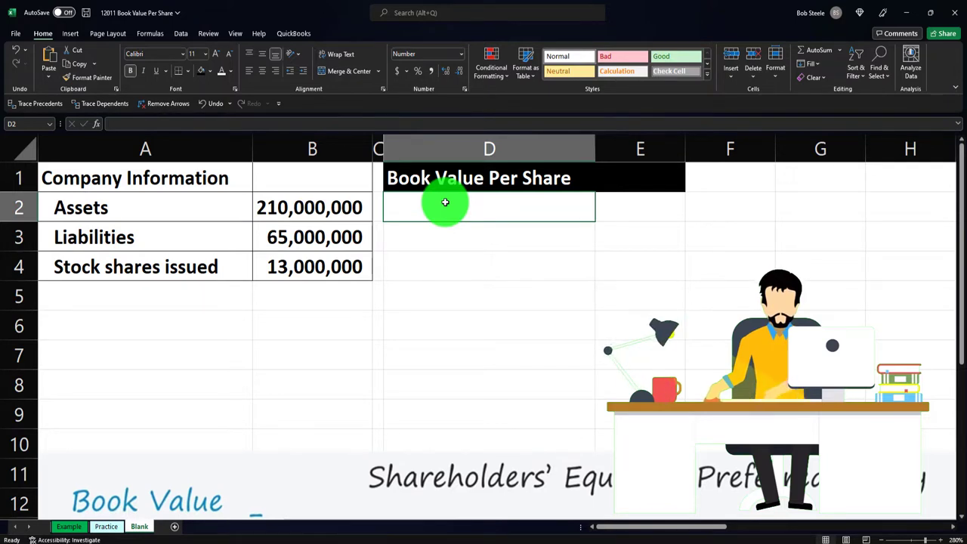
text(=)
key(Left)
key(Left)
key(Left)
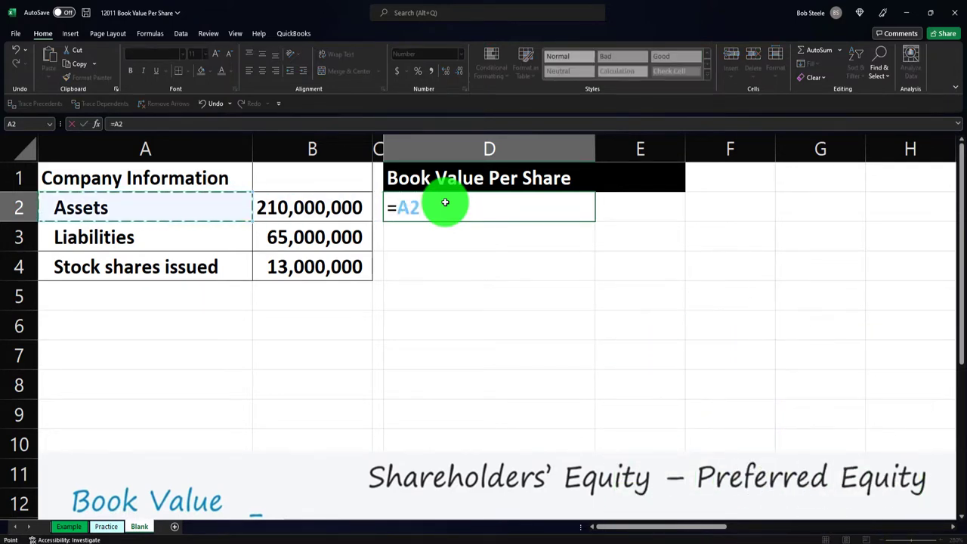
key(Tab)
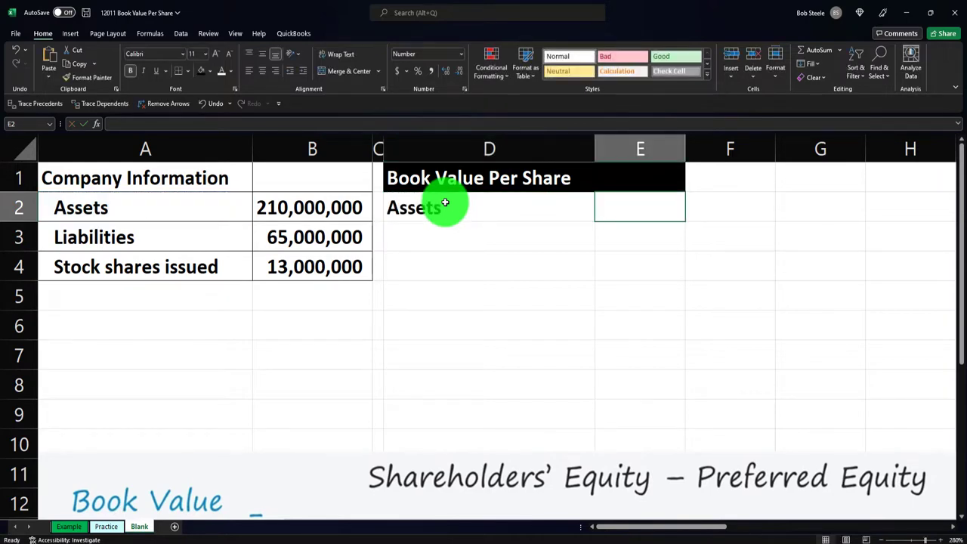
text(=)
key(Left)
key(Left)
key(Left)
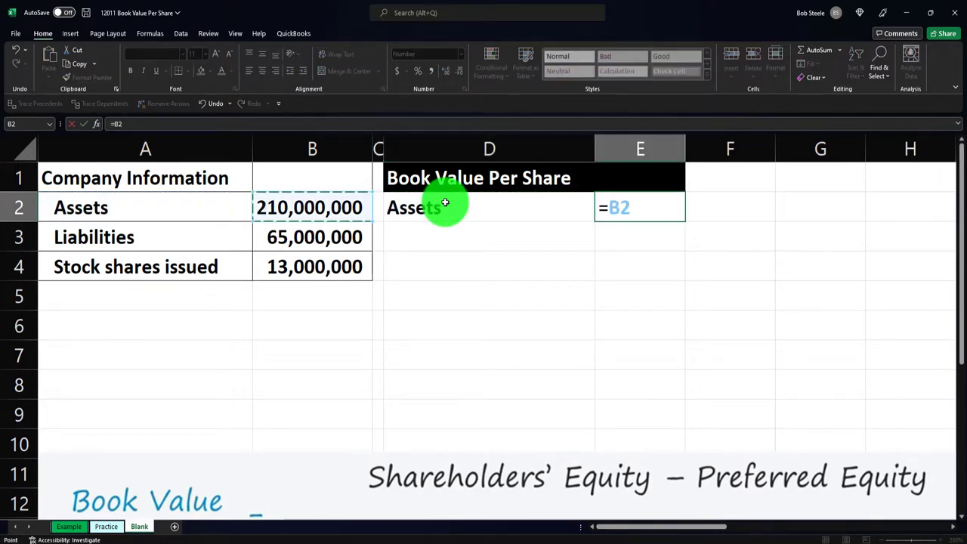
key(Return)
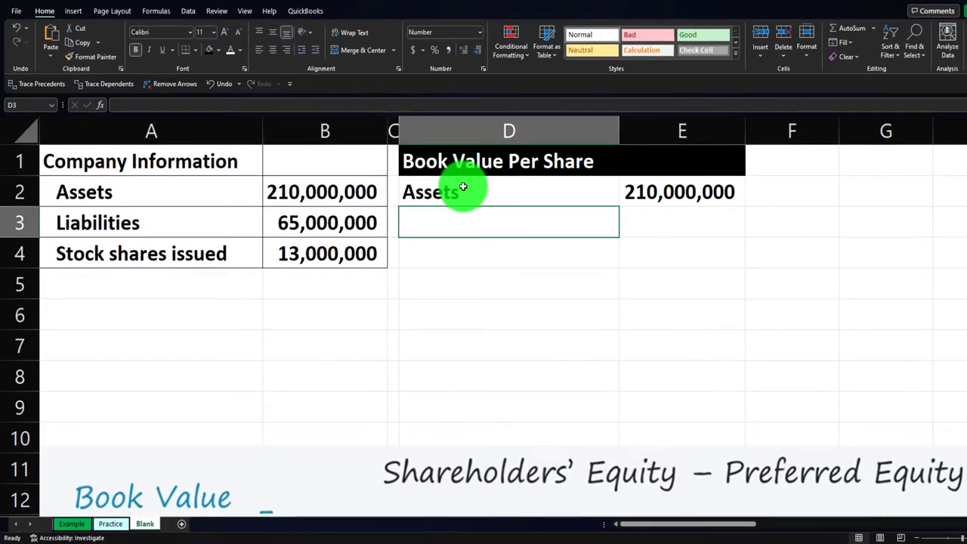
Link the Liabilities label and amount into D3 and E3 with =A3 and =B3.
text(=)
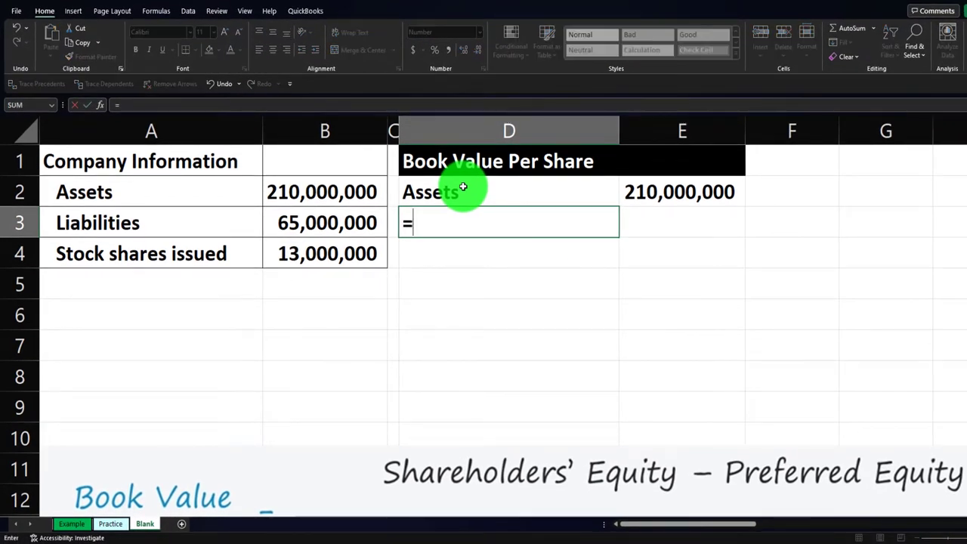
key(Left)
key(Left)
key(Left)
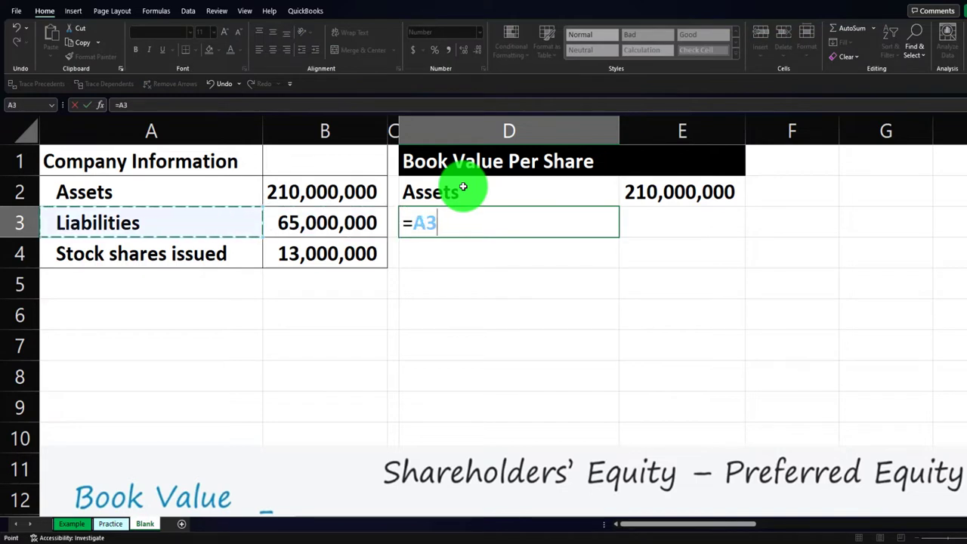
key(Tab)
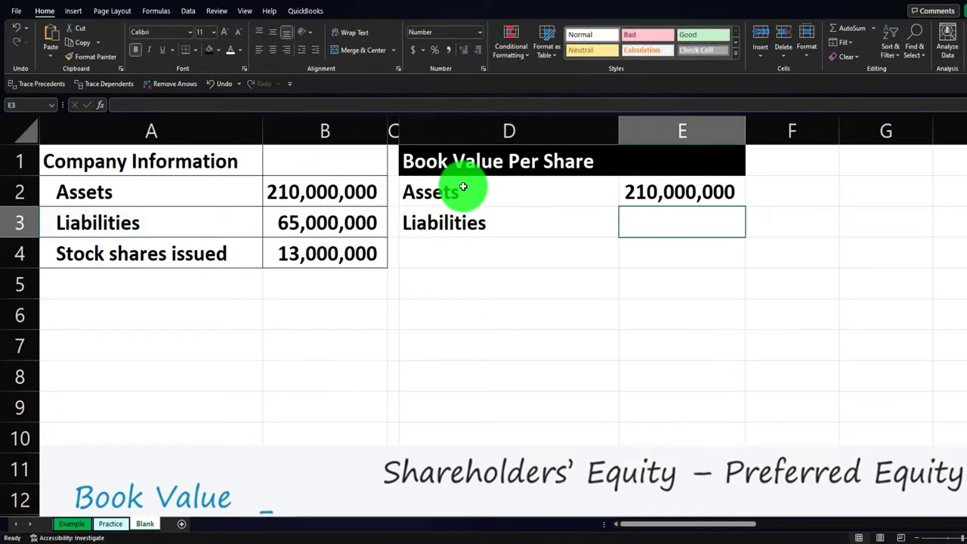
text(=)
key(Left)
key(Left)
key(Left)
key(Tab)
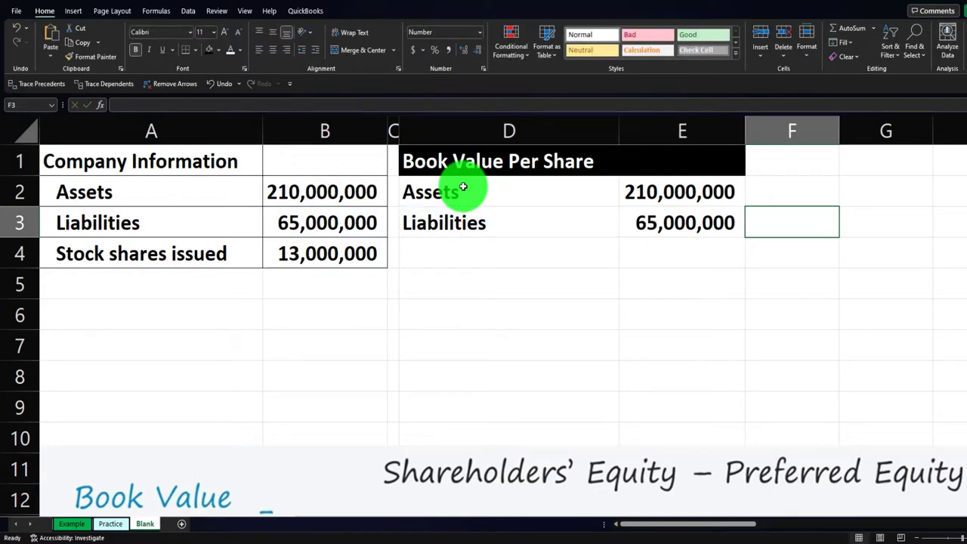
Underline the liabilities amount in E3.
key(Left)
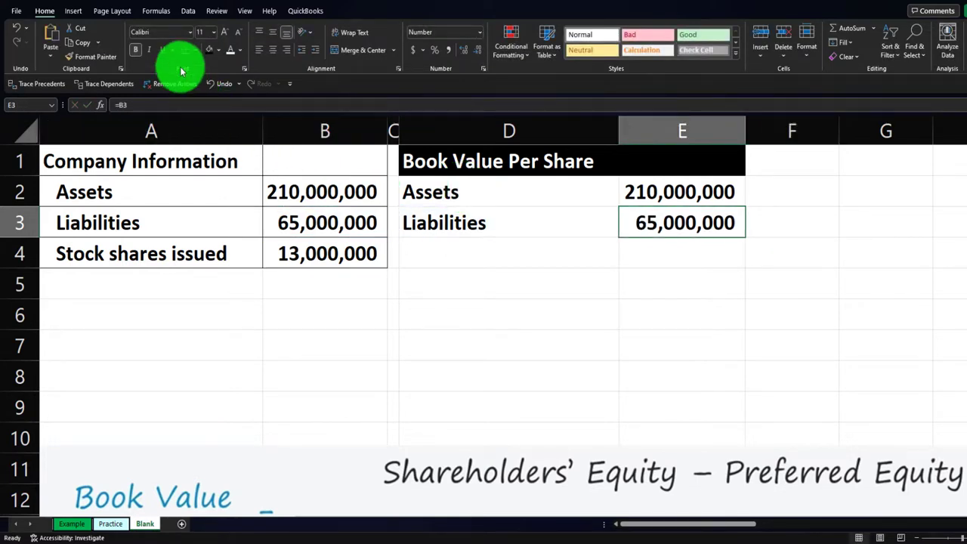
click(163, 51)
key(Down)
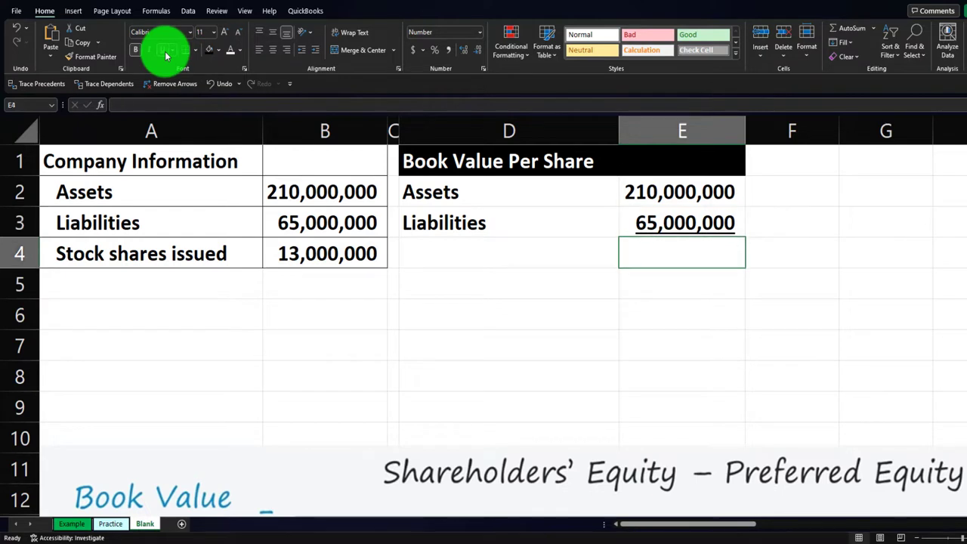
Label D4 "Equity - net assets" and calculate assets minus liabilities in E4 with =E2-E3.
key(Left)
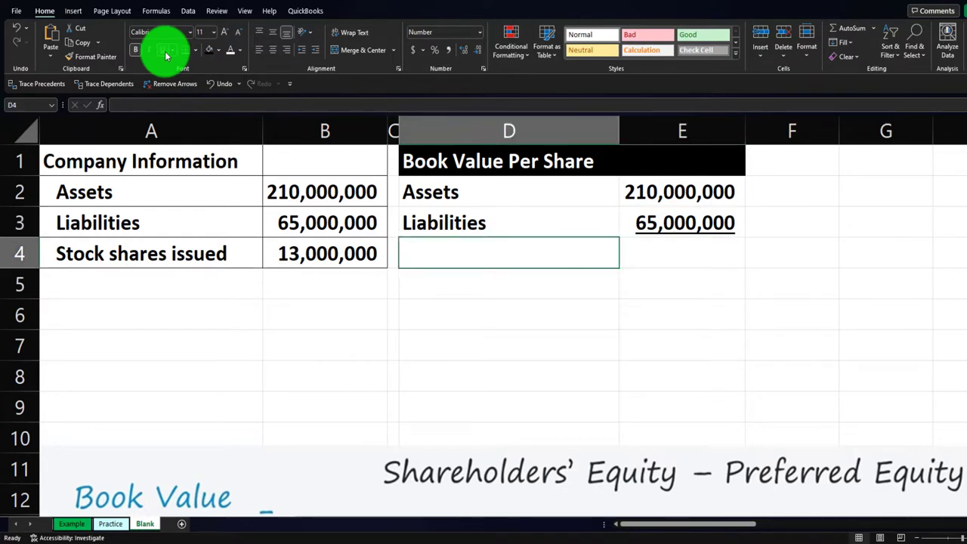
text(E)
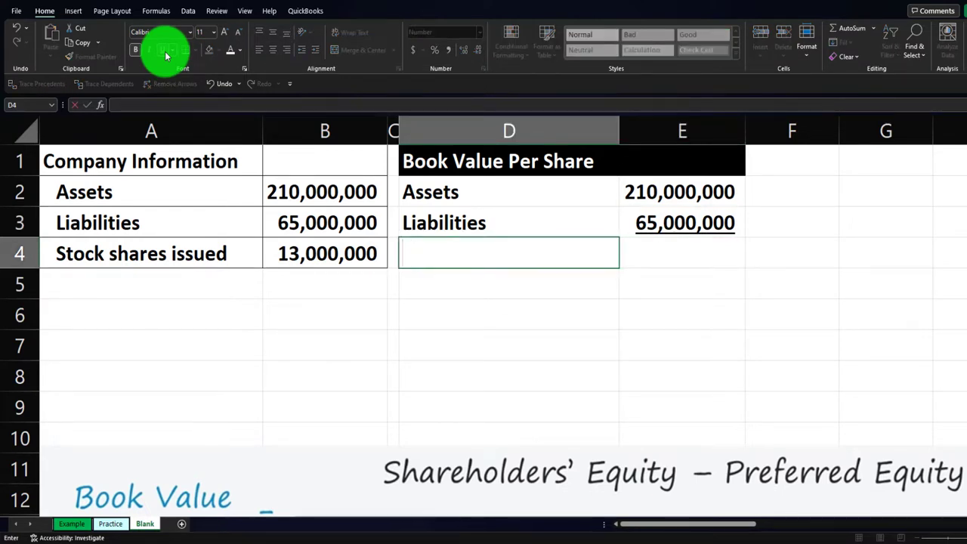
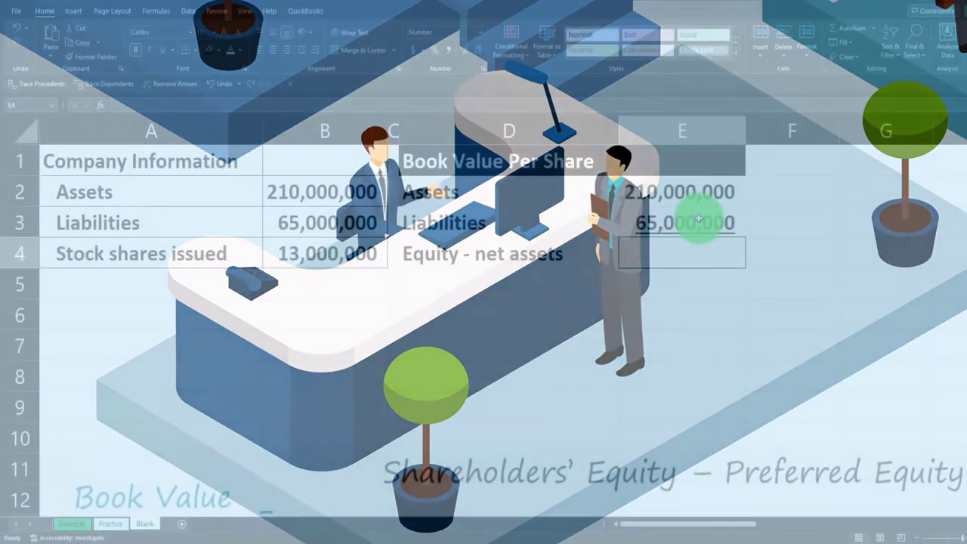
text(=)
key(Up)
key(Up)
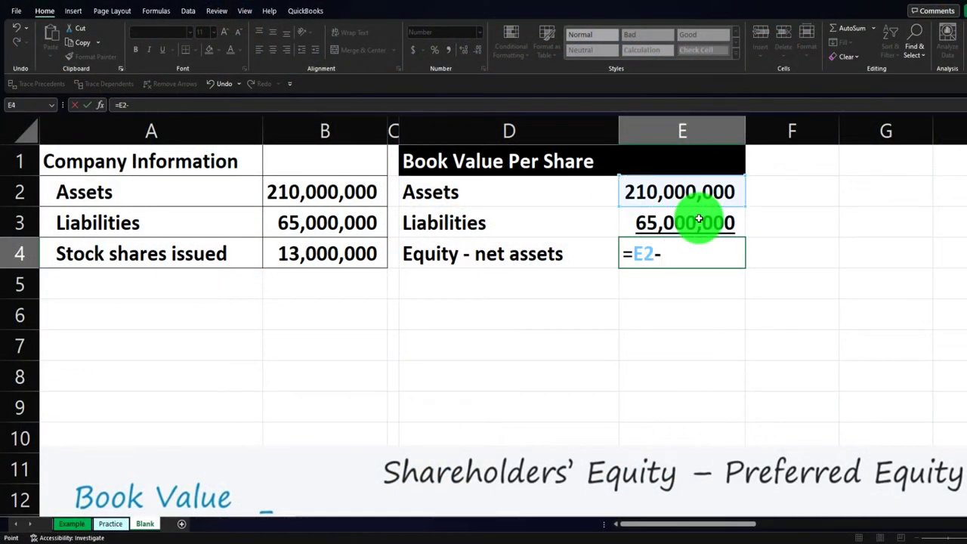
text(-)
click(699, 219)
key(Return)
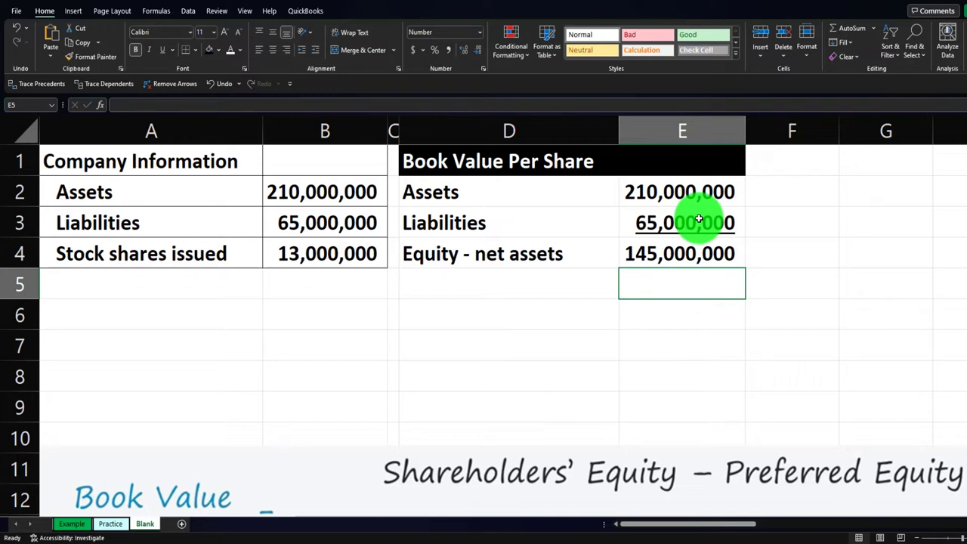
key(Up)
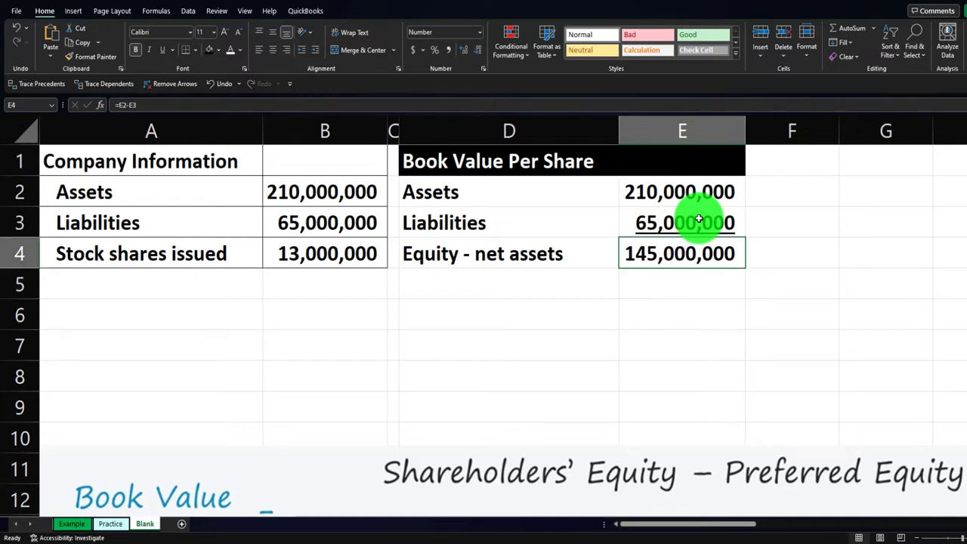
key(Down)
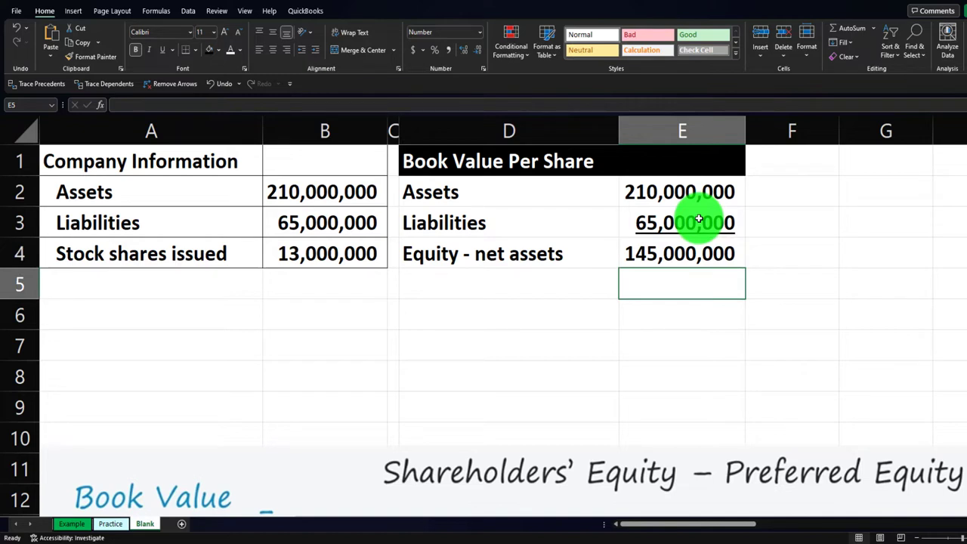
Bring the stock shares issued label and figure into D5 and E5 with =A4 and =B4.
key(Left)
text(=)
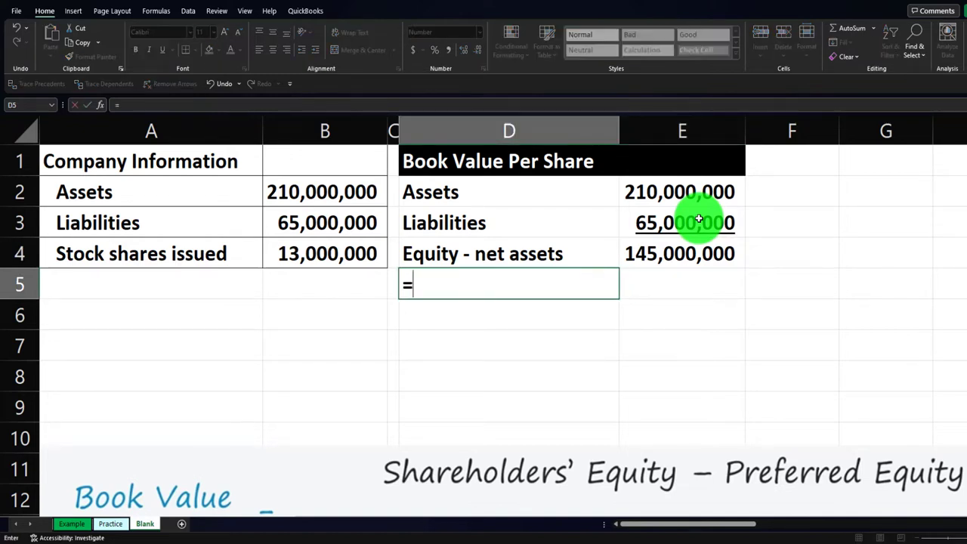
key(Left)
key(Left)
key(Left)
key(Up)
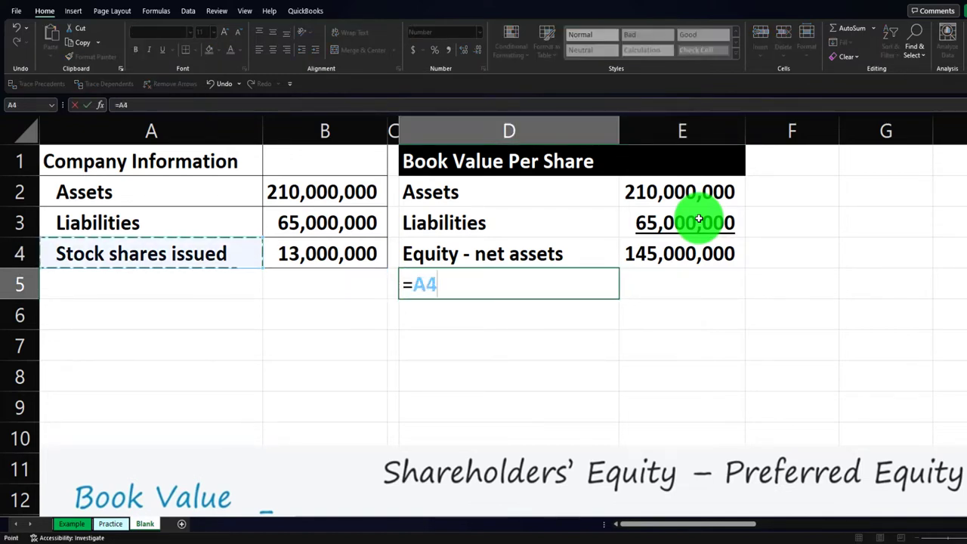
key(Tab)
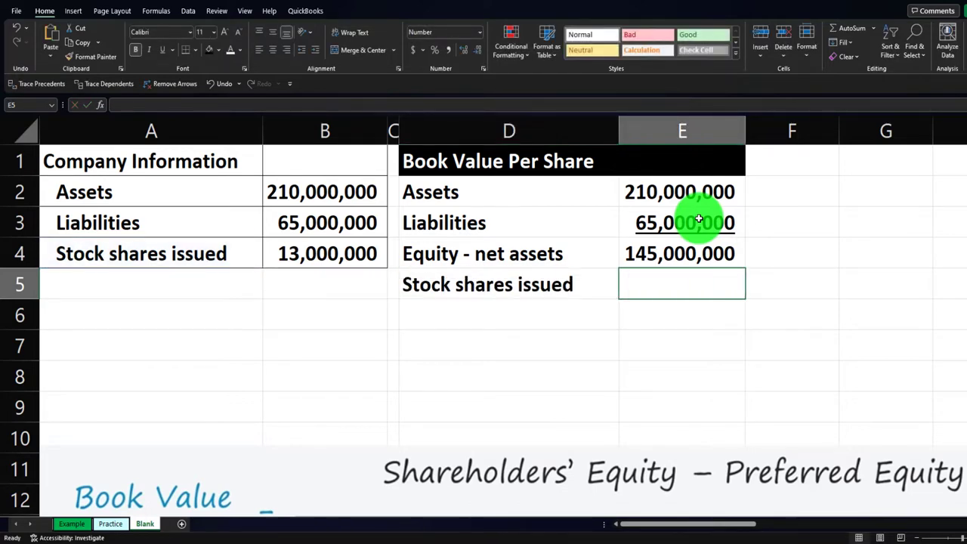
text(=)
key(Left)
key(Left)
key(Left)
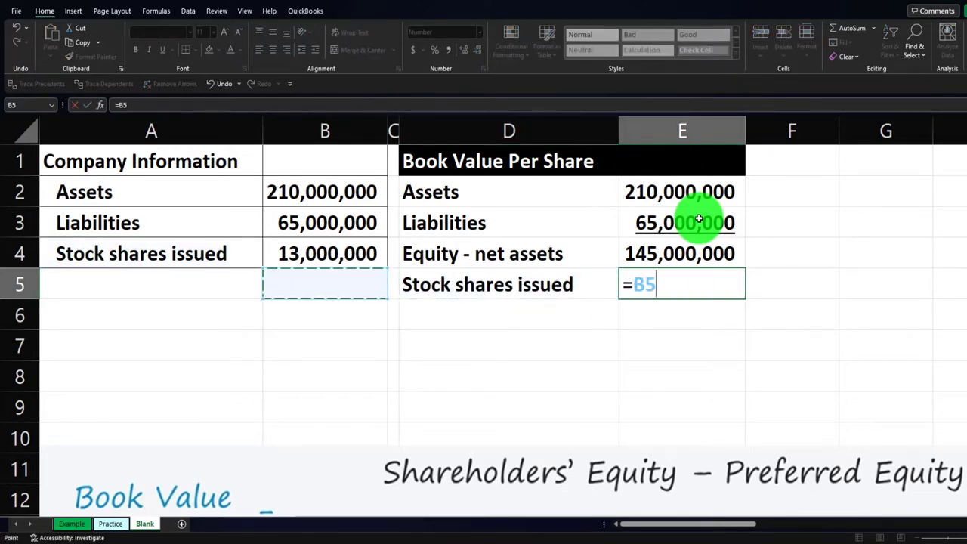
key(Up)
key(Return)
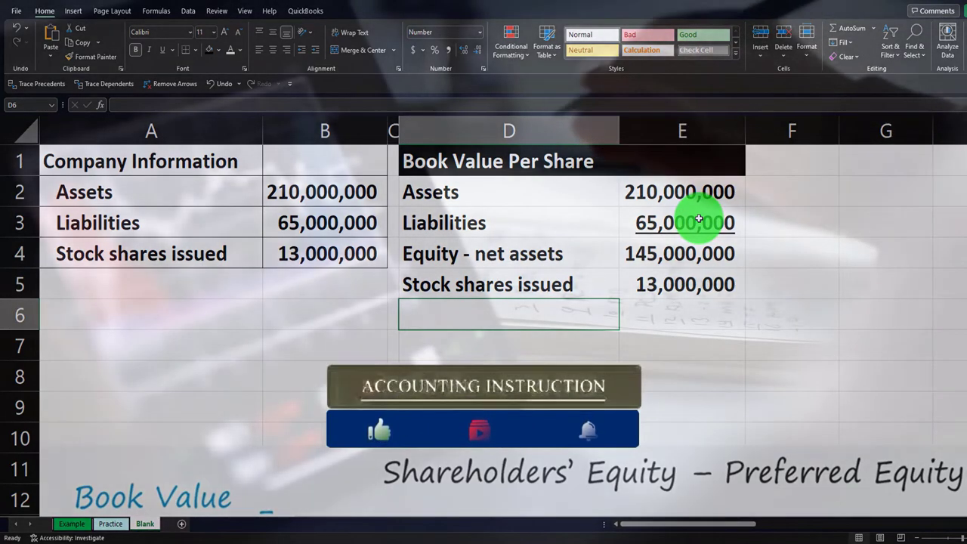
Label D6 "Book value per share" and divide net assets by shares issued in E6 with =E4/E5.
text(Bo)
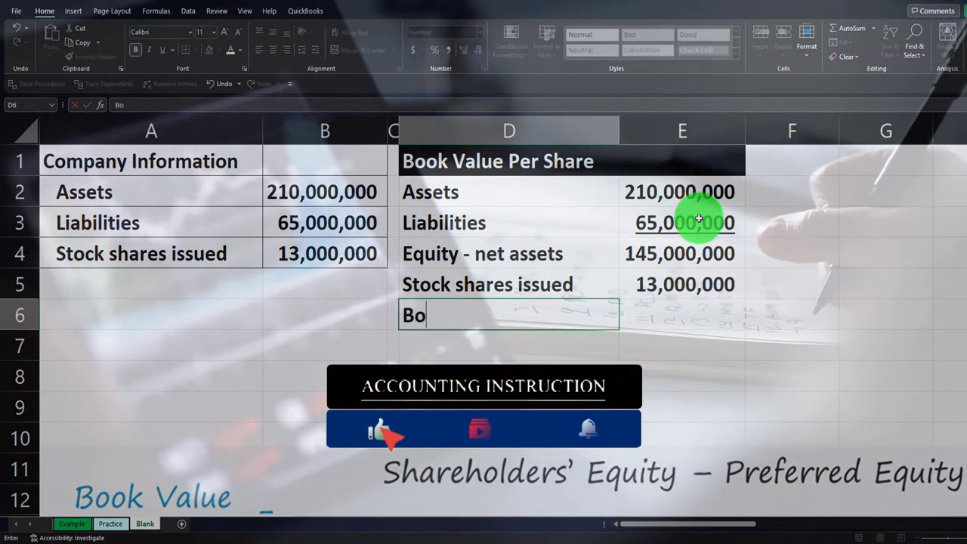
text(ok value per share)
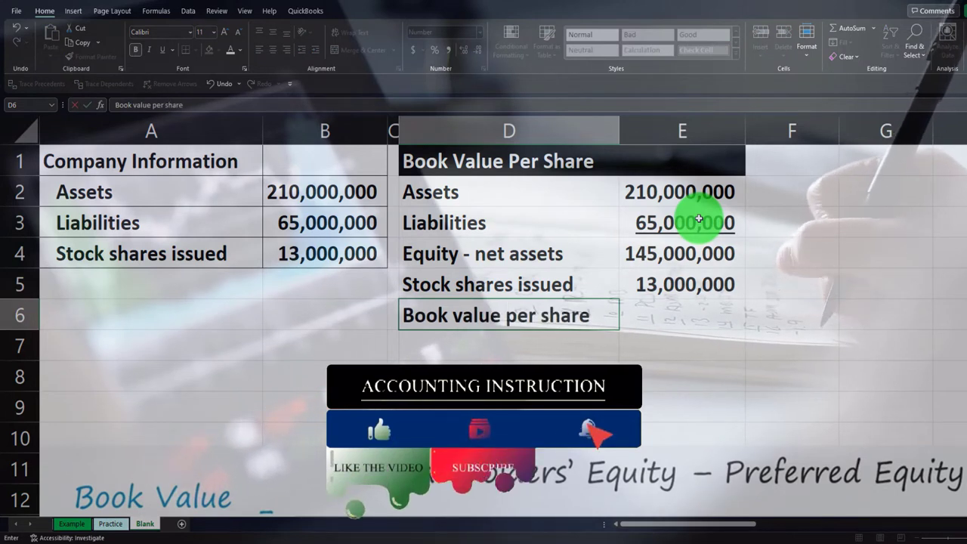
key(Tab)
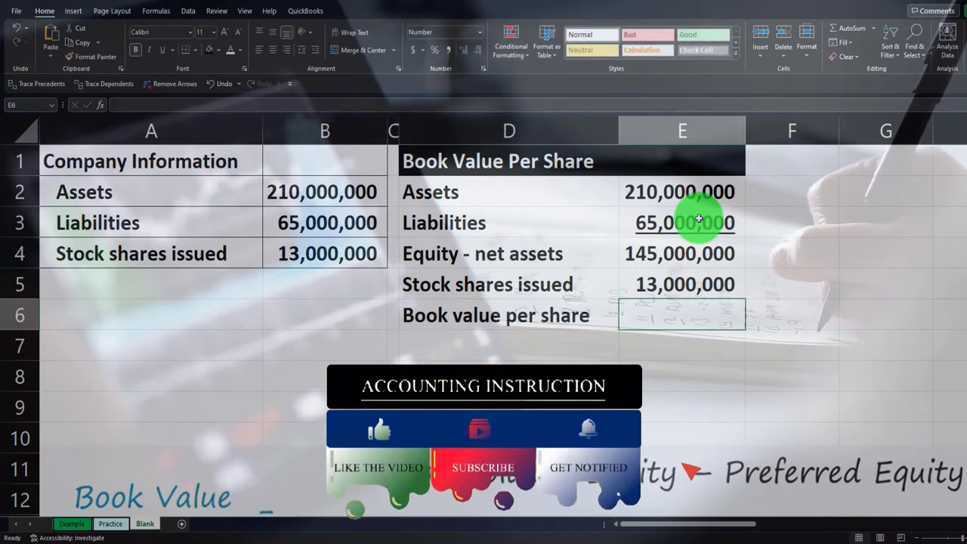
text(=E4)
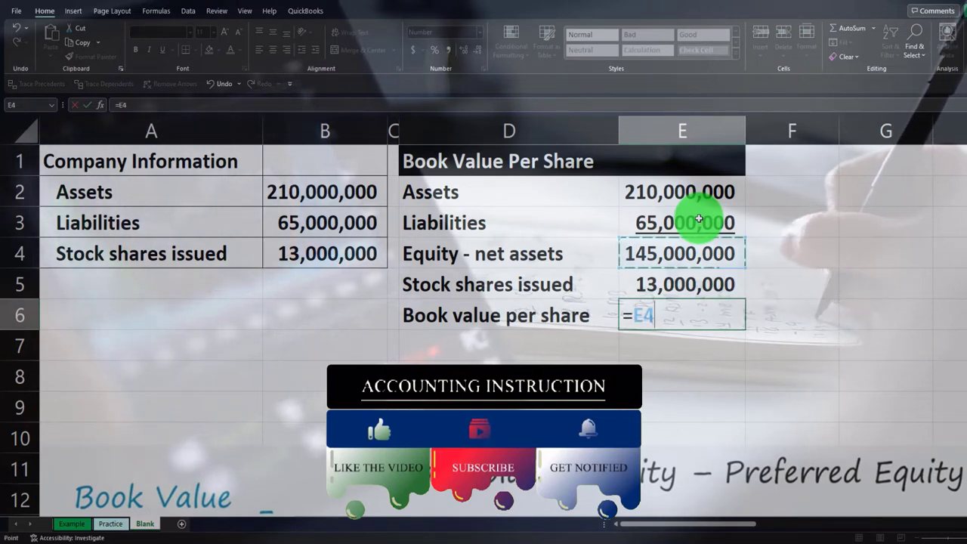
text(/)
key(Up)
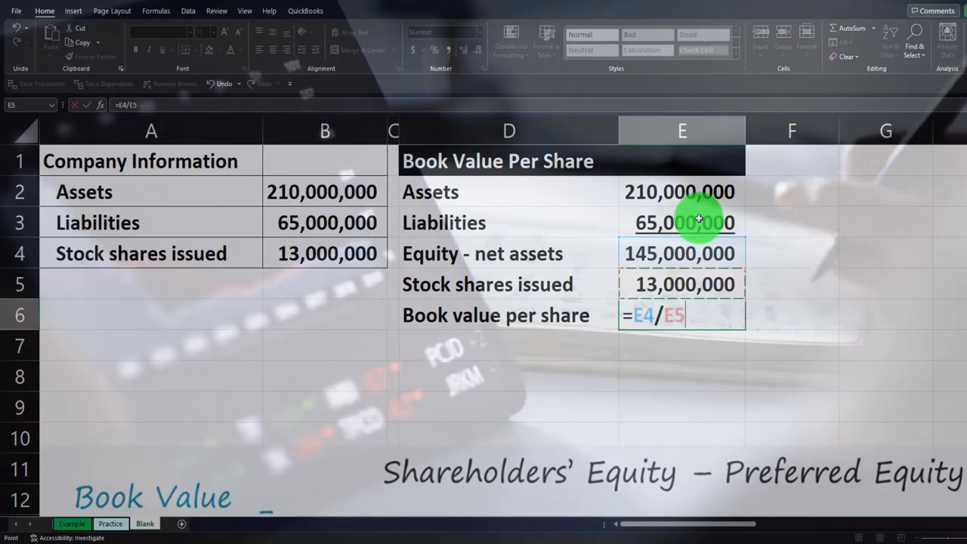
key(Return)
Show the book value per share in E6 with two decimals and underline the shares figure in E5.
key(Up)
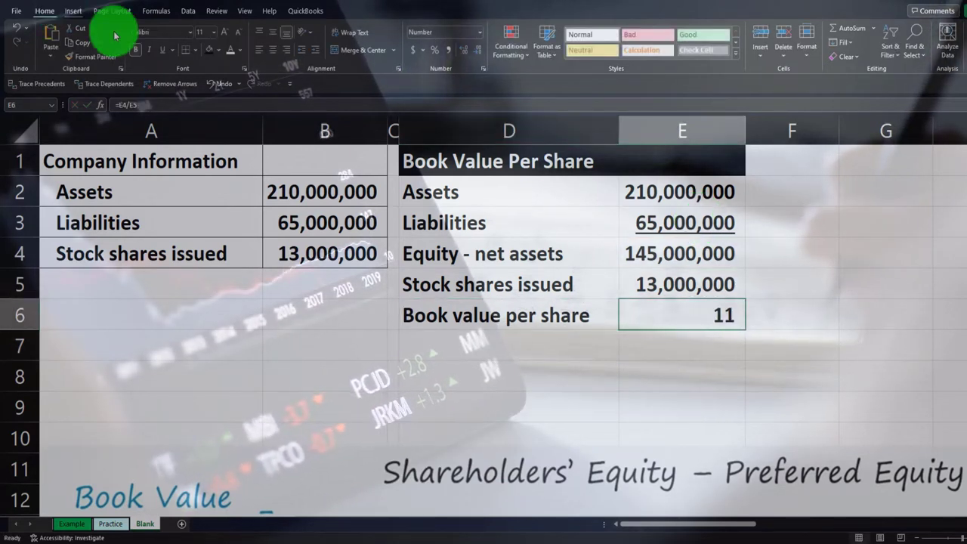
click(459, 49)
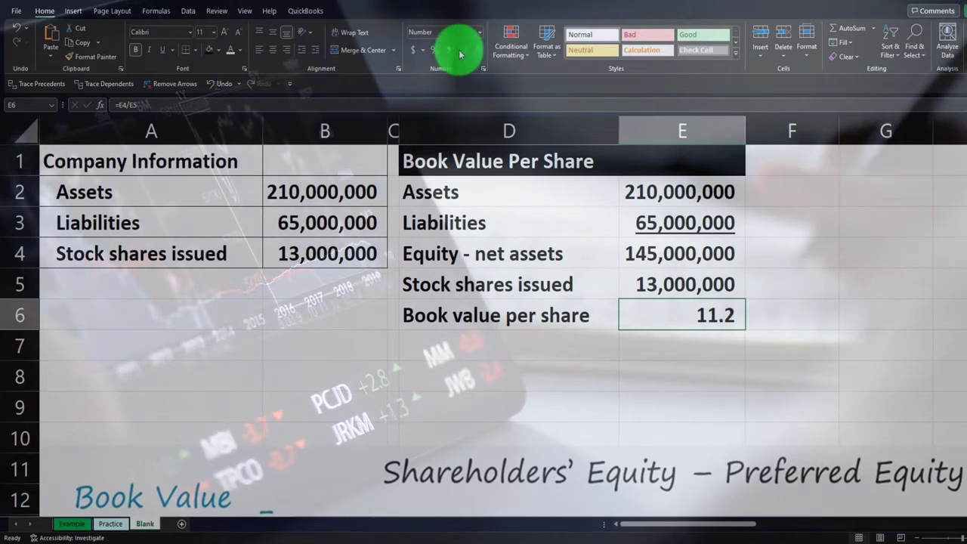
click(460, 52)
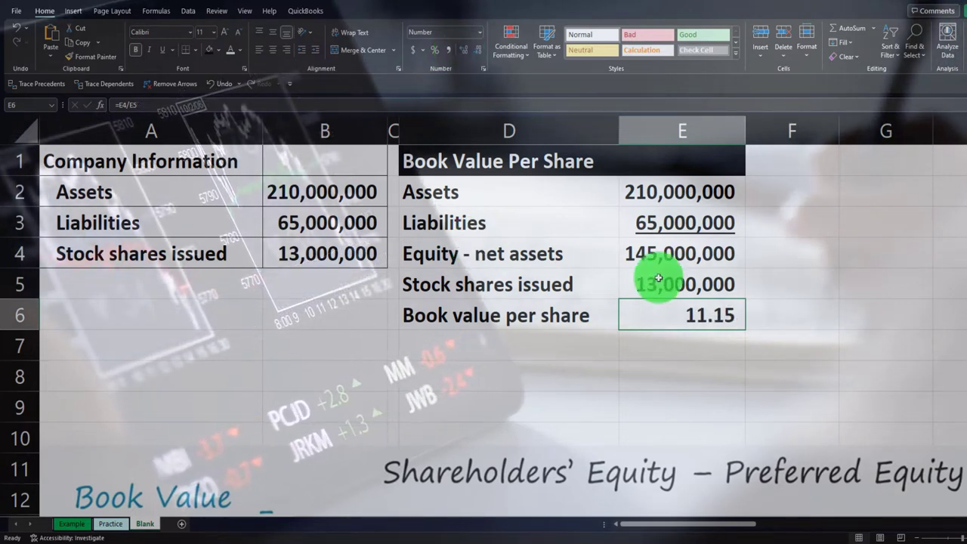
click(682, 279)
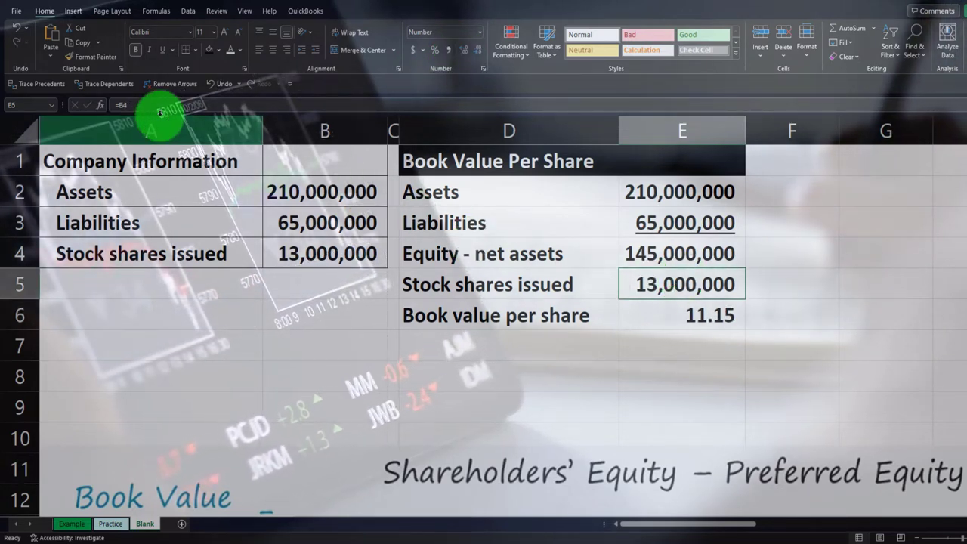
click(162, 49)
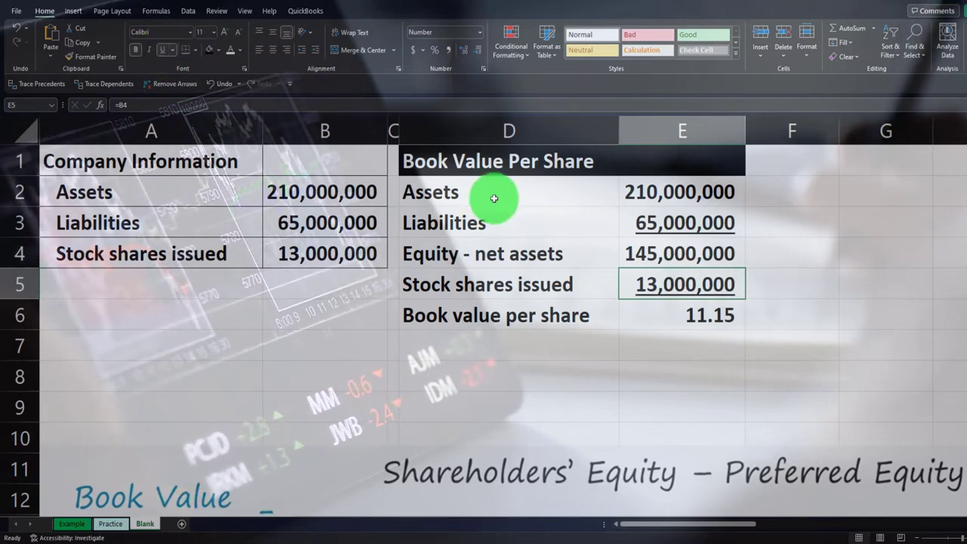
Apply all borders to the calculation cells D2:E6.
drag(491, 199, 682, 309)
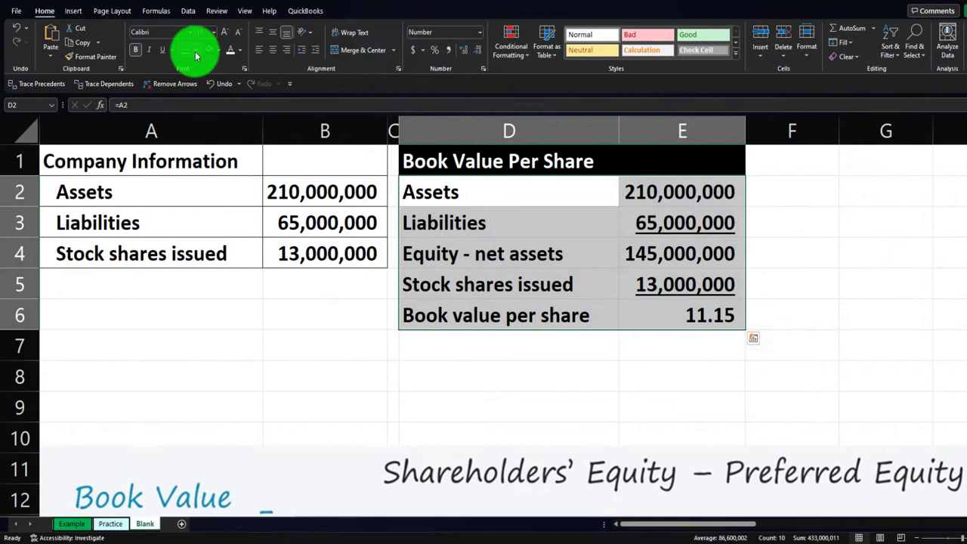
click(195, 50)
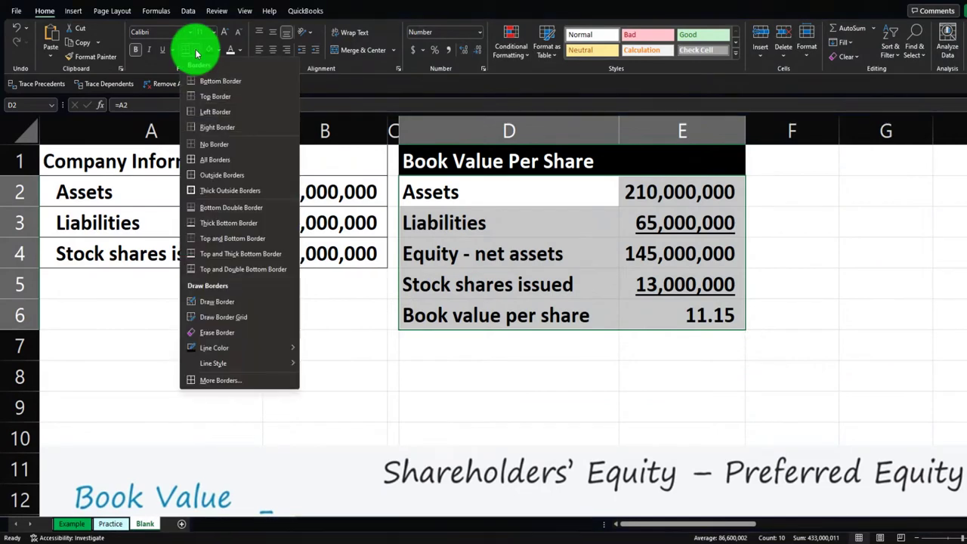
click(200, 159)
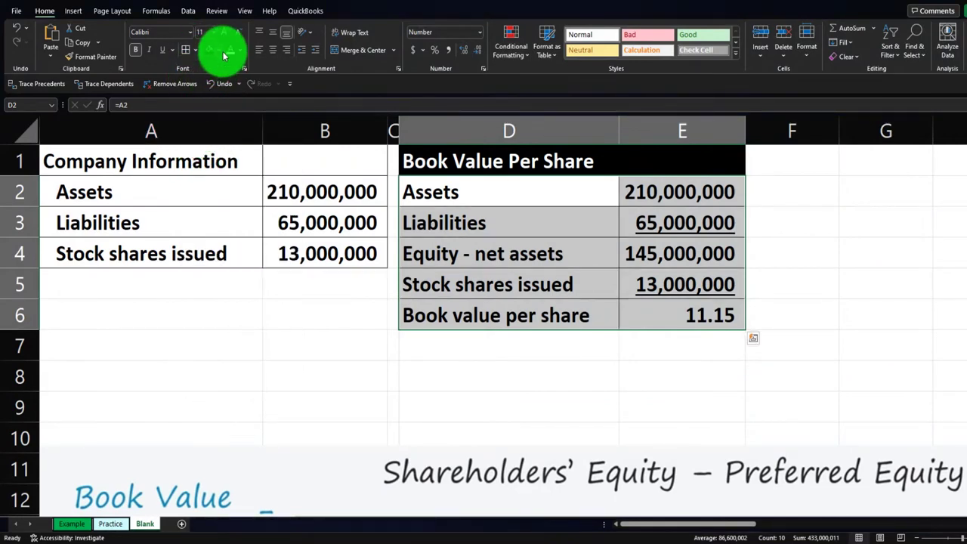